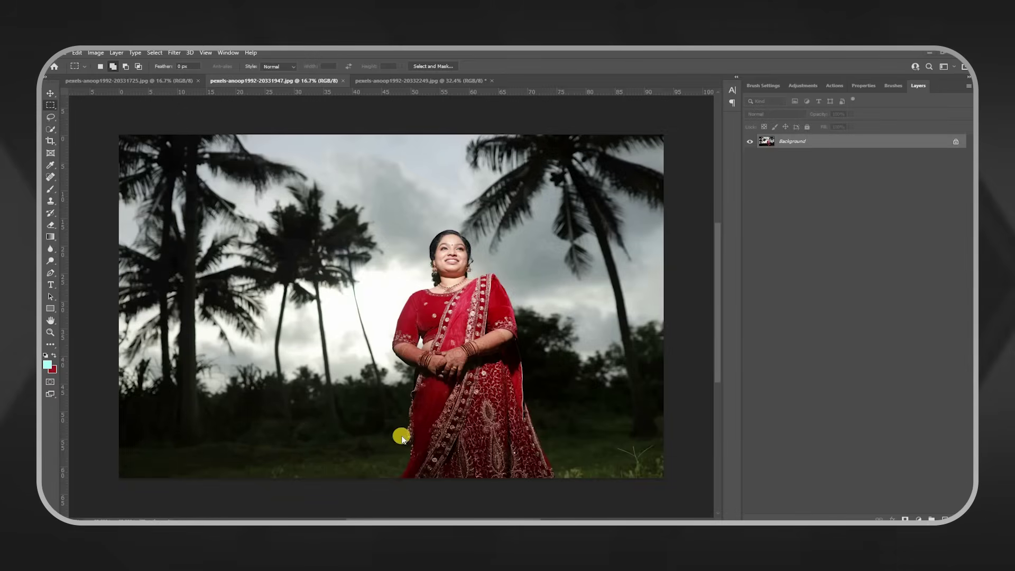
Open the Camera Raw Filter on the red-sari bride portrait from the Filter menu.
left_click(176, 53)
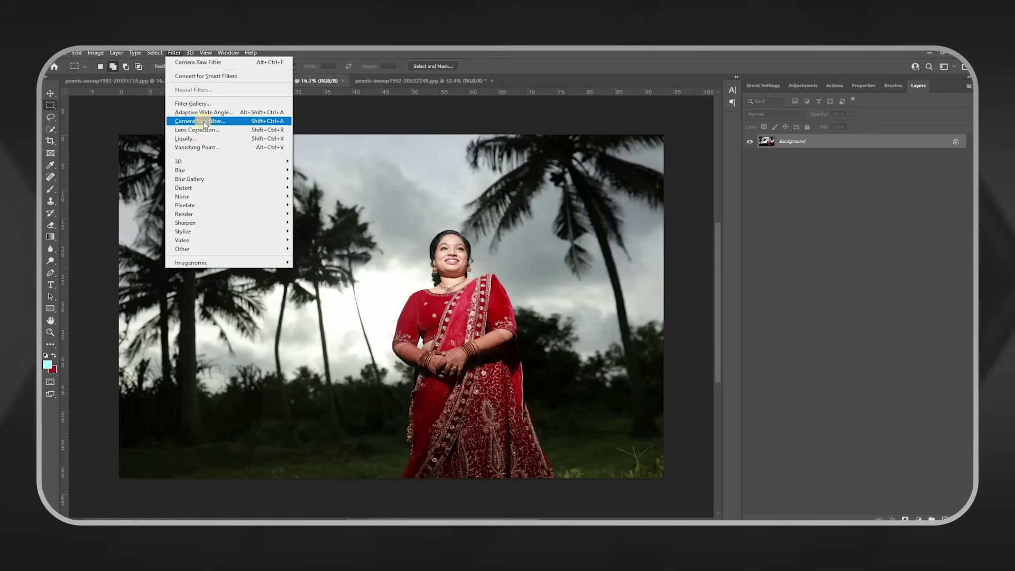
left_click(204, 123)
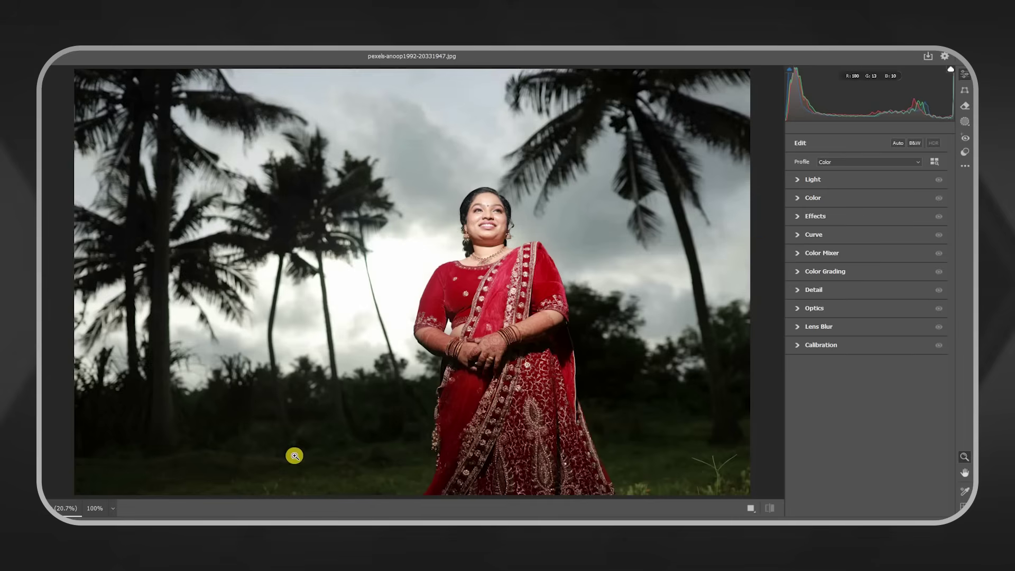
left_click(108, 508)
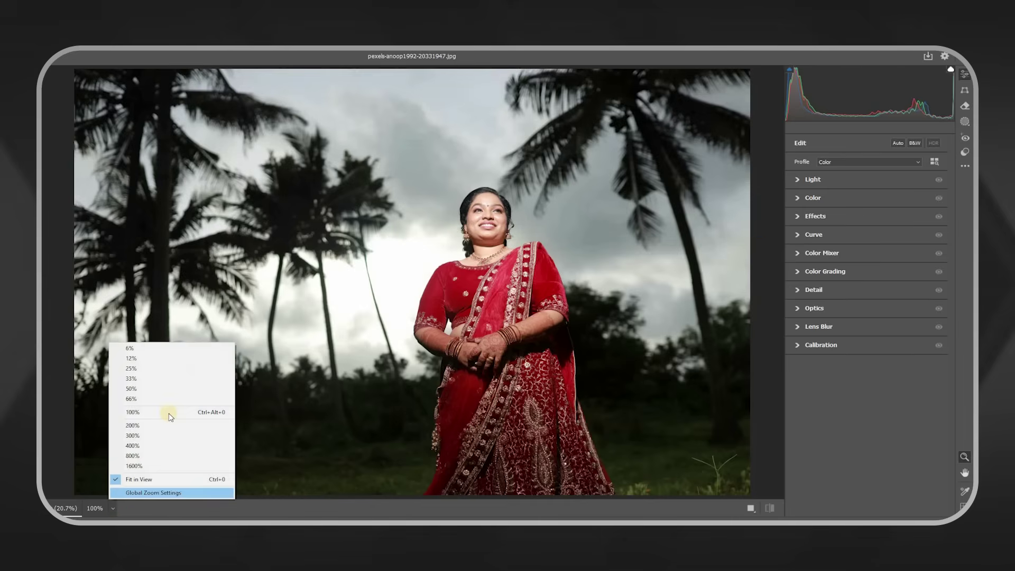
left_click(108, 509)
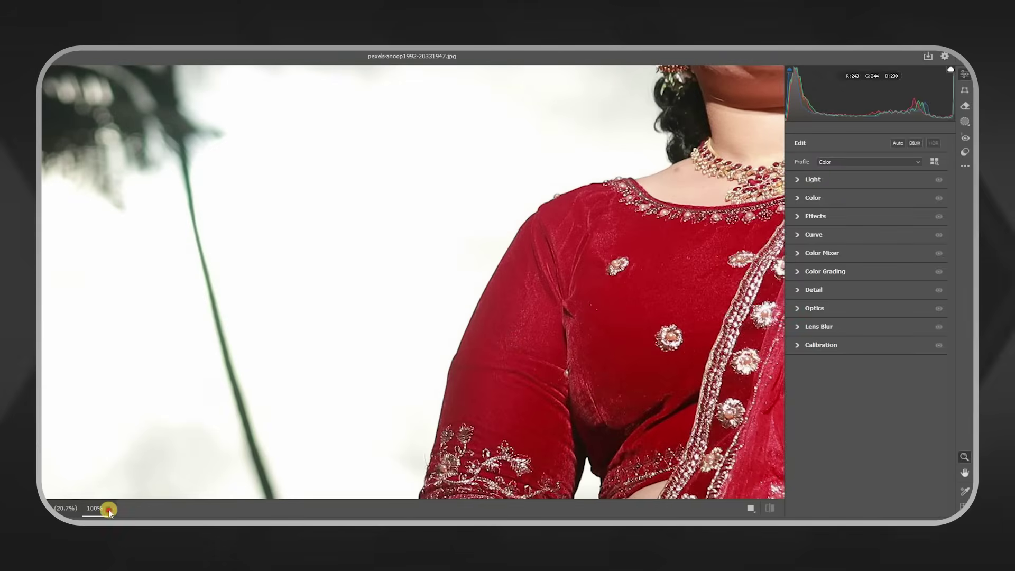
left_click(112, 508)
left_click(158, 479)
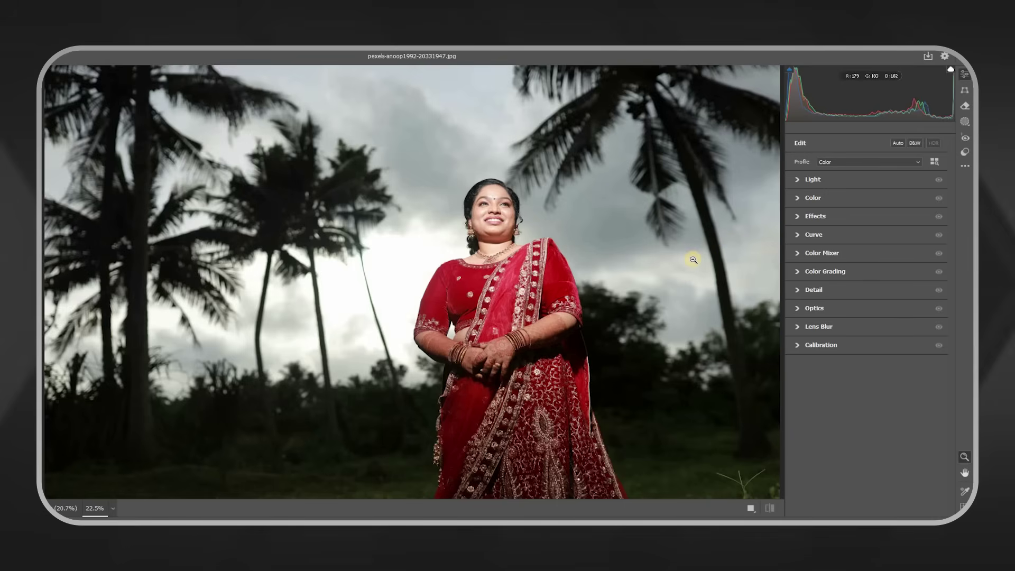
left_click_drag(599, 270, 615, 290)
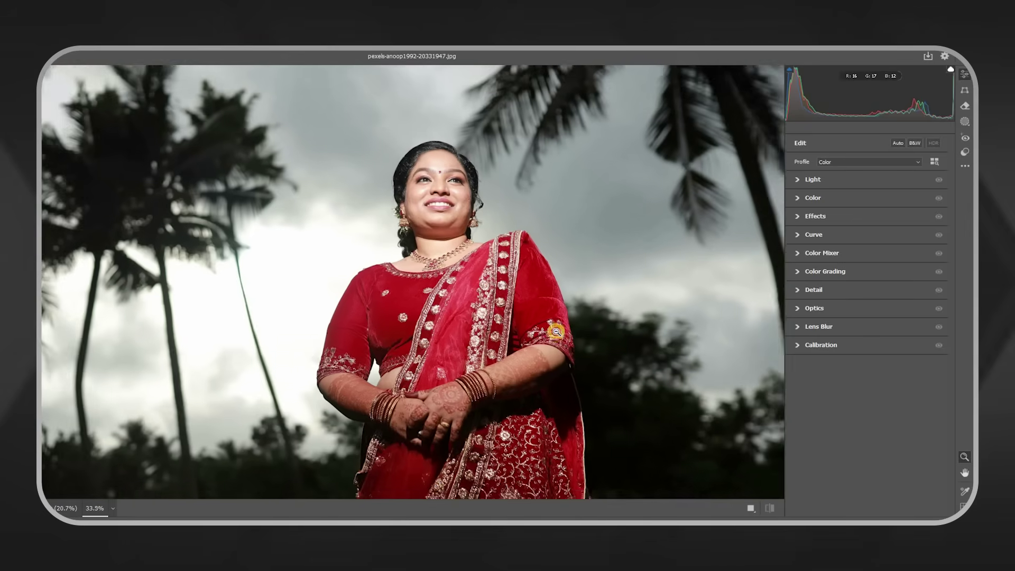
mouse_move(562, 332)
left_mouse_down()
mouse_move(517, 324)
mouse_move(702, 236)
left_mouse_up()
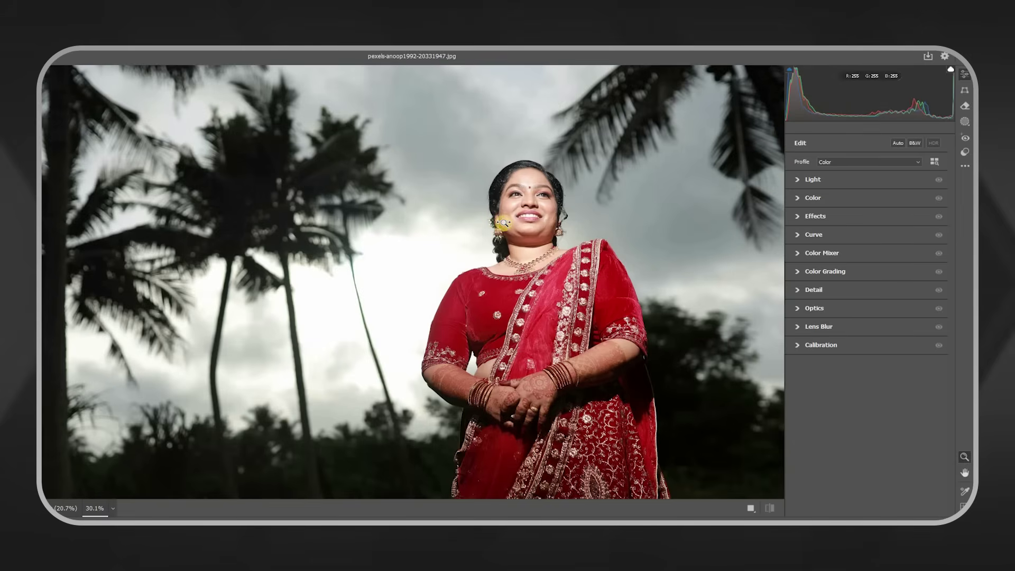
left_click(554, 255)
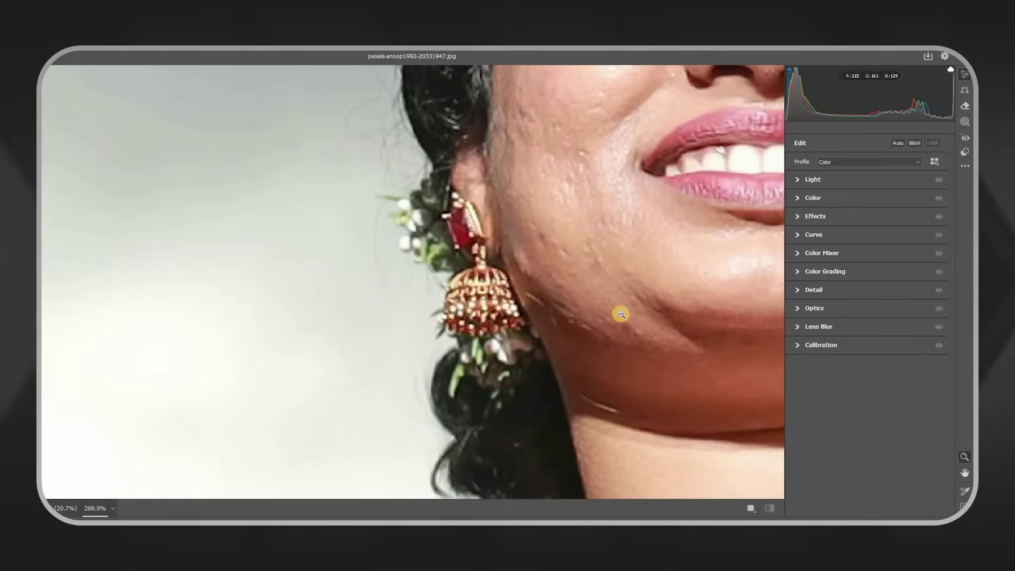
left_click(603, 327, "alt")
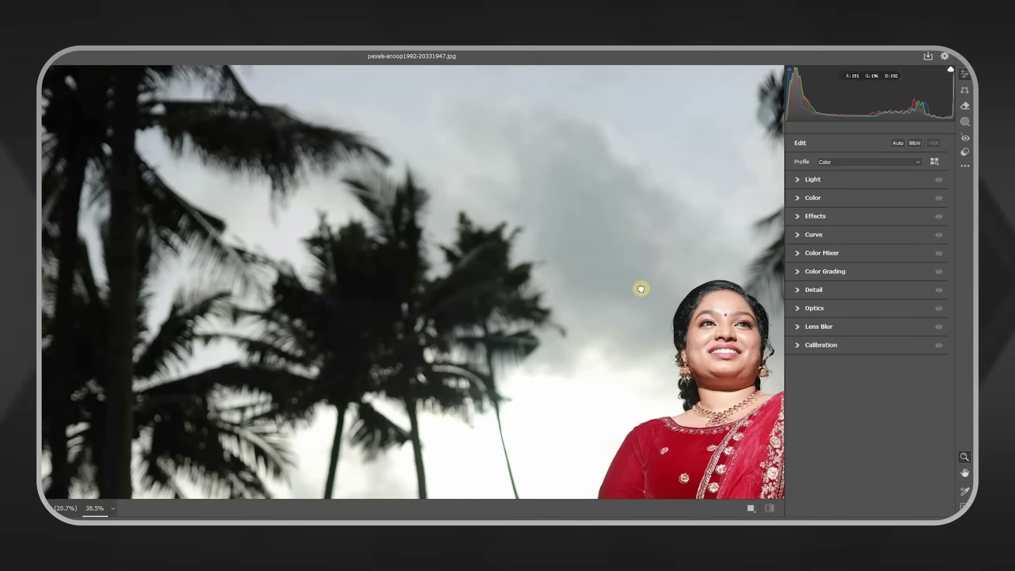
left_click(562, 215)
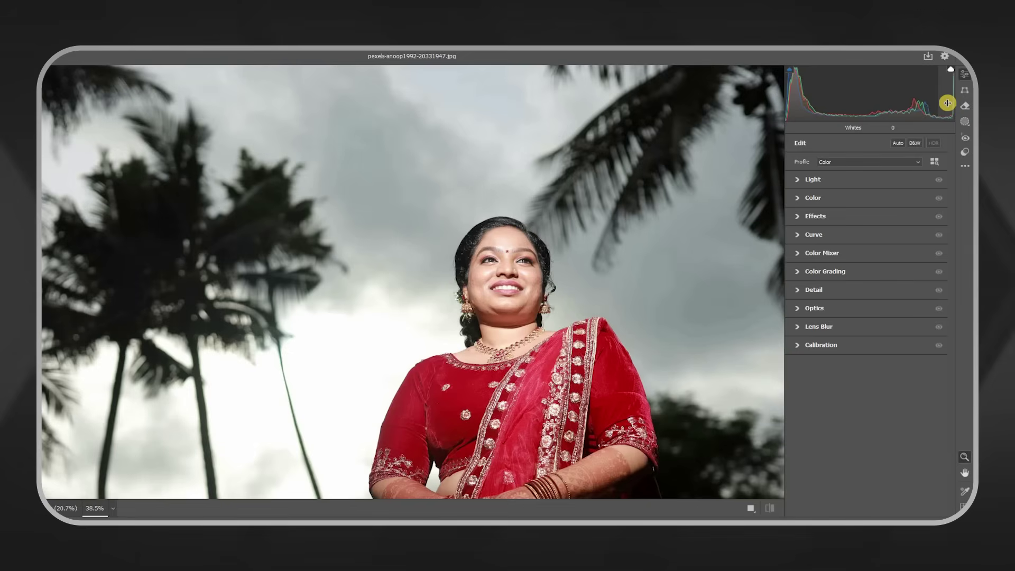
scroll(587, 271, "down", 2)
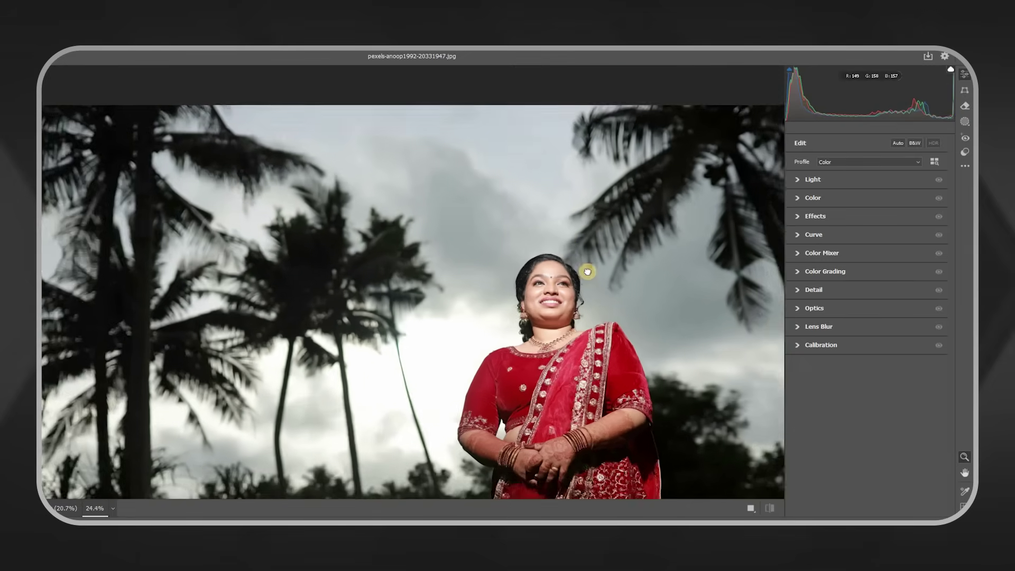
scroll(587, 271, "down", 1)
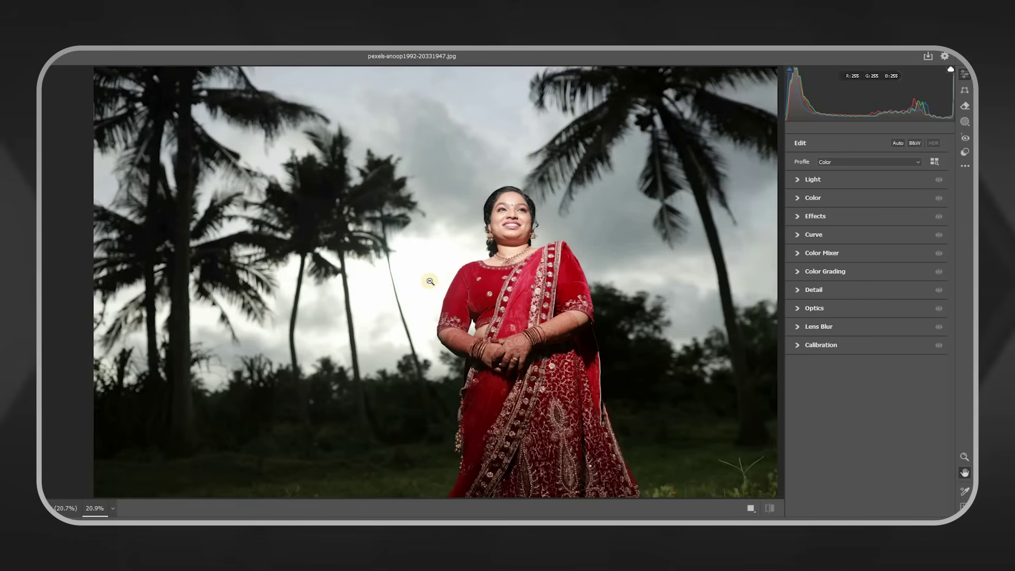
key("z")
Set Whites -33, Highlights -39 and Blacks +71, then compare before and after views.
left_click(802, 182)
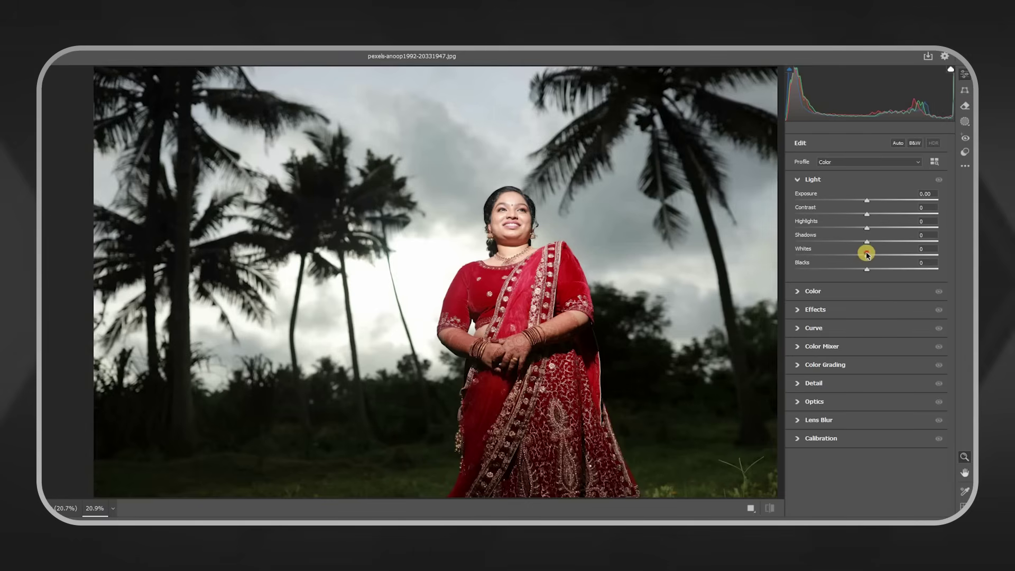
left_click_drag(868, 254, 841, 255)
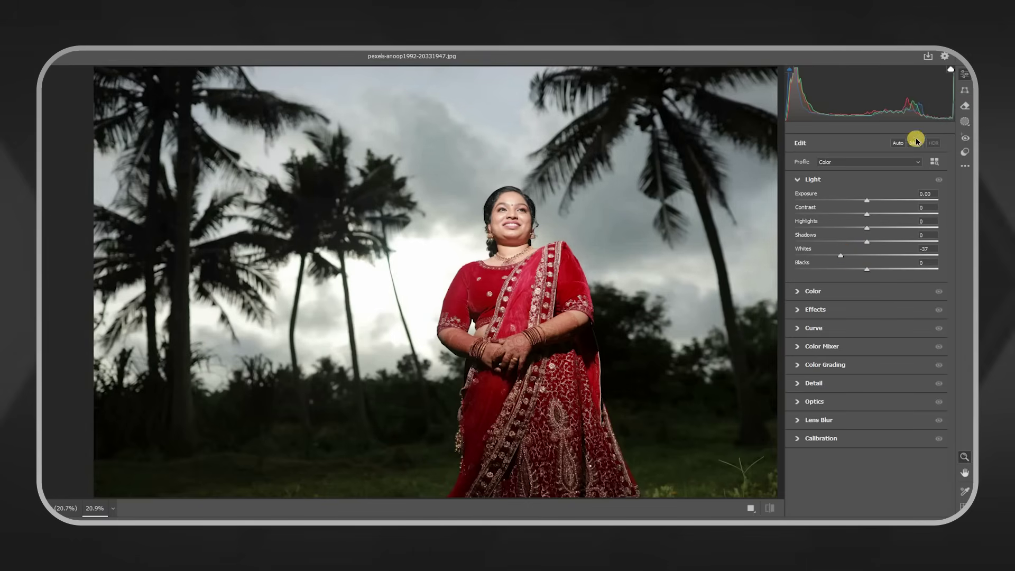
left_click_drag(913, 110, 915, 109)
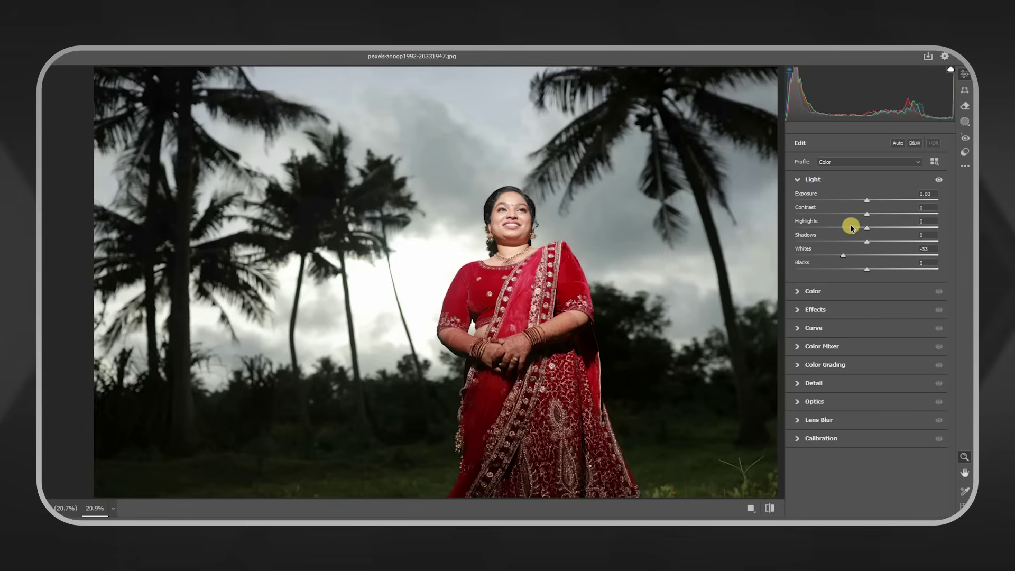
left_click_drag(834, 229, 852, 228)
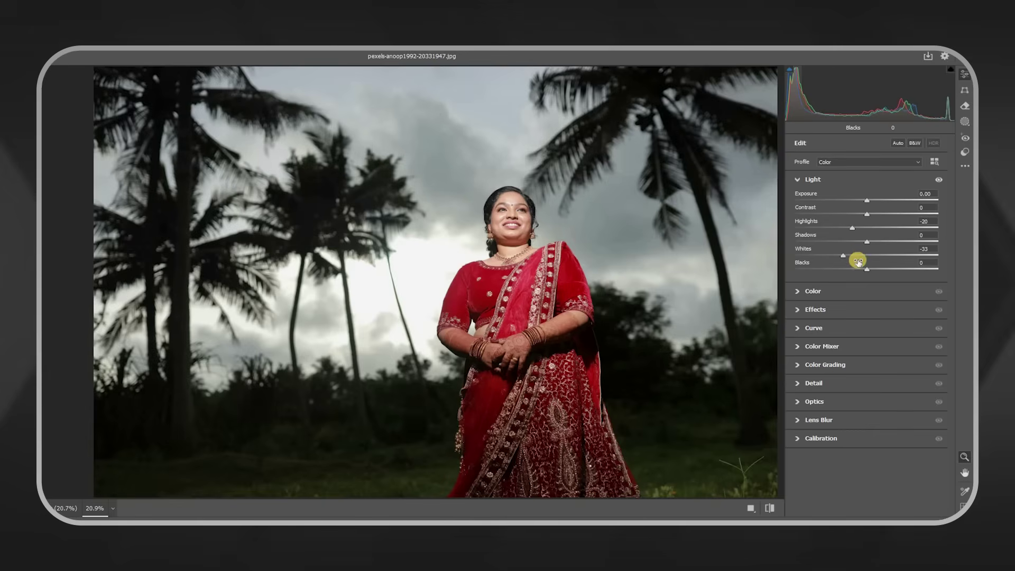
left_click_drag(868, 269, 918, 268)
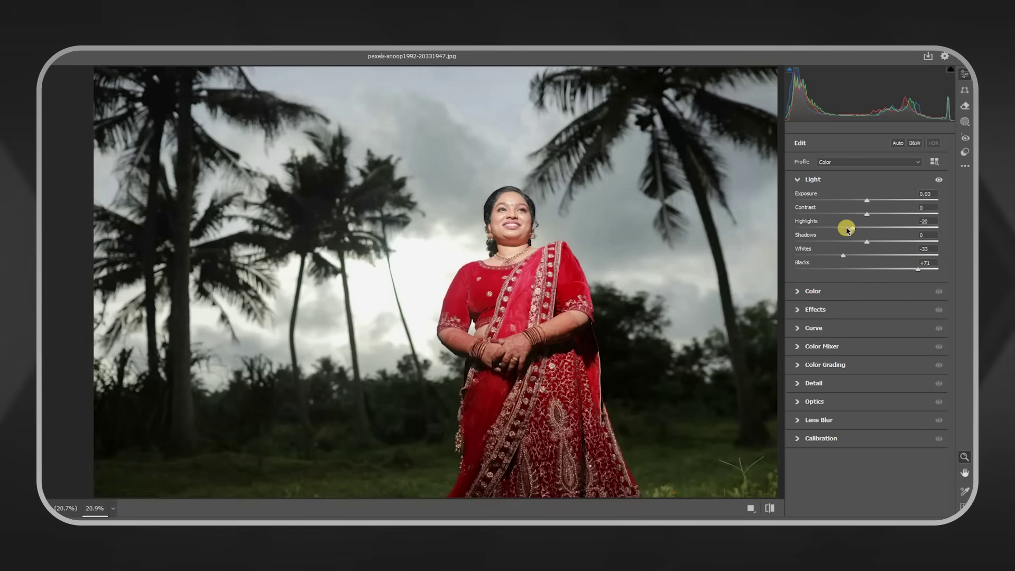
left_click(839, 232)
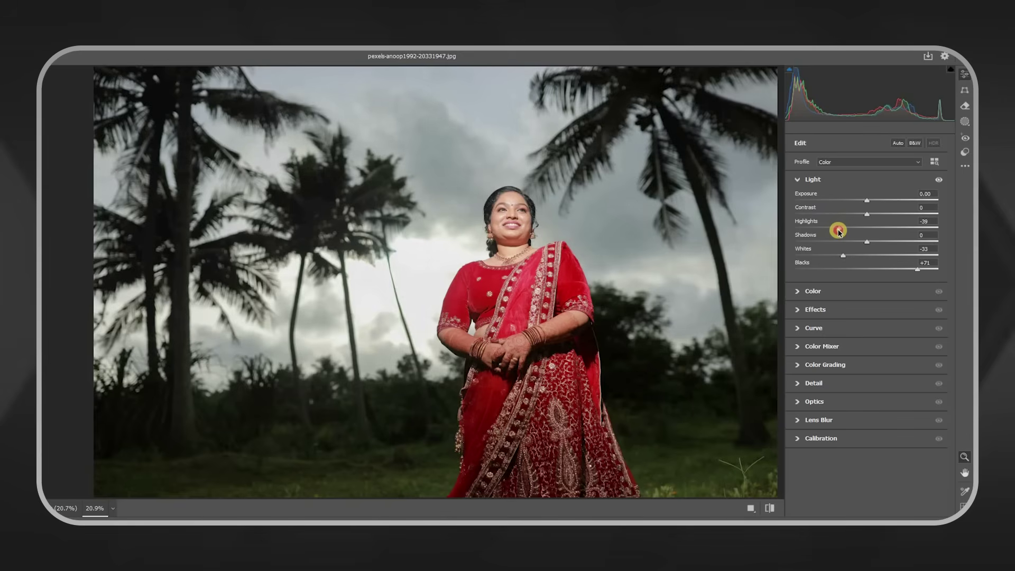
left_click(770, 507)
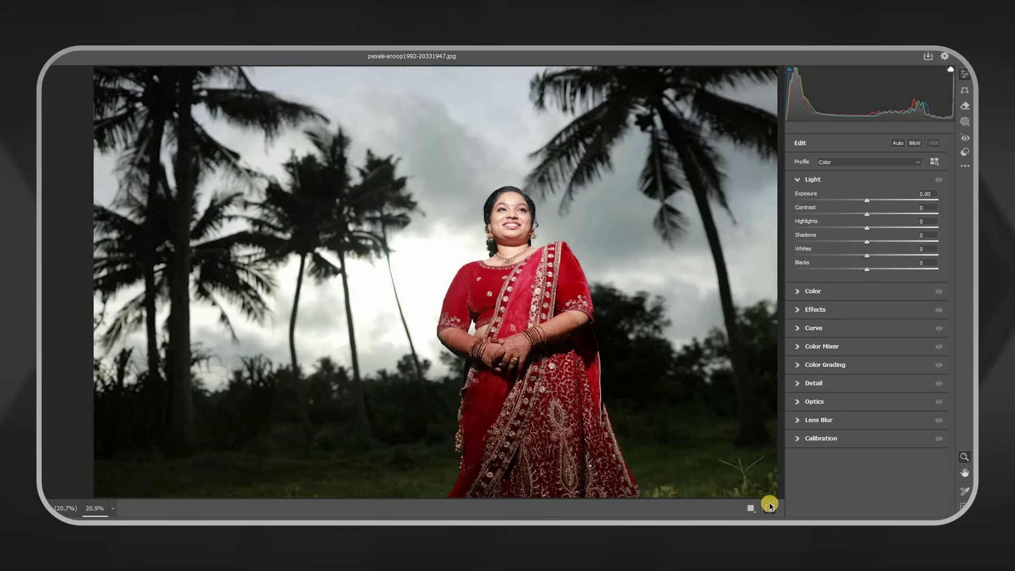
left_click(770, 507)
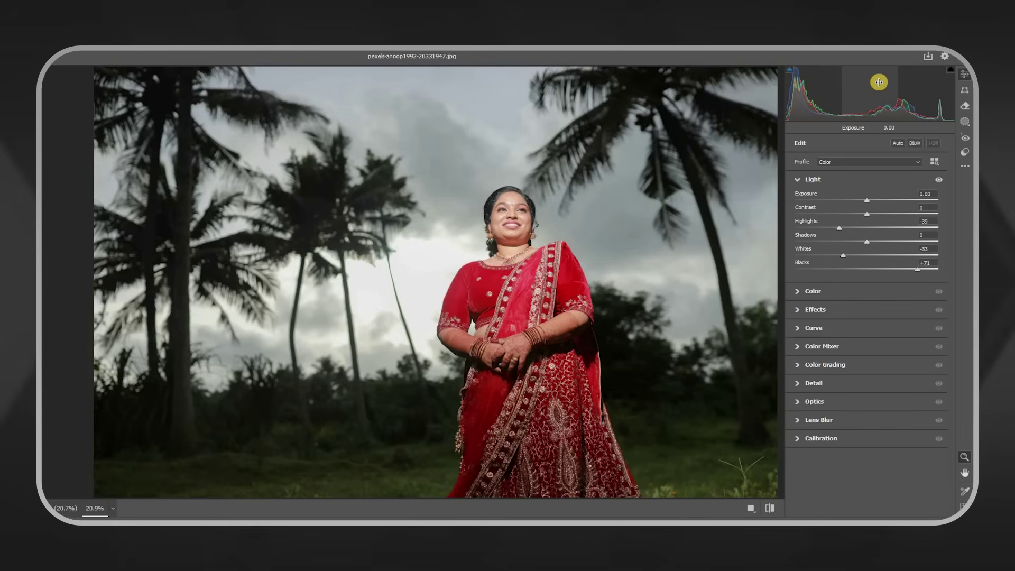
Apply the bride's light edits and bring up Camera Raw Filter on F (4).jpg.
left_click(835, 504)
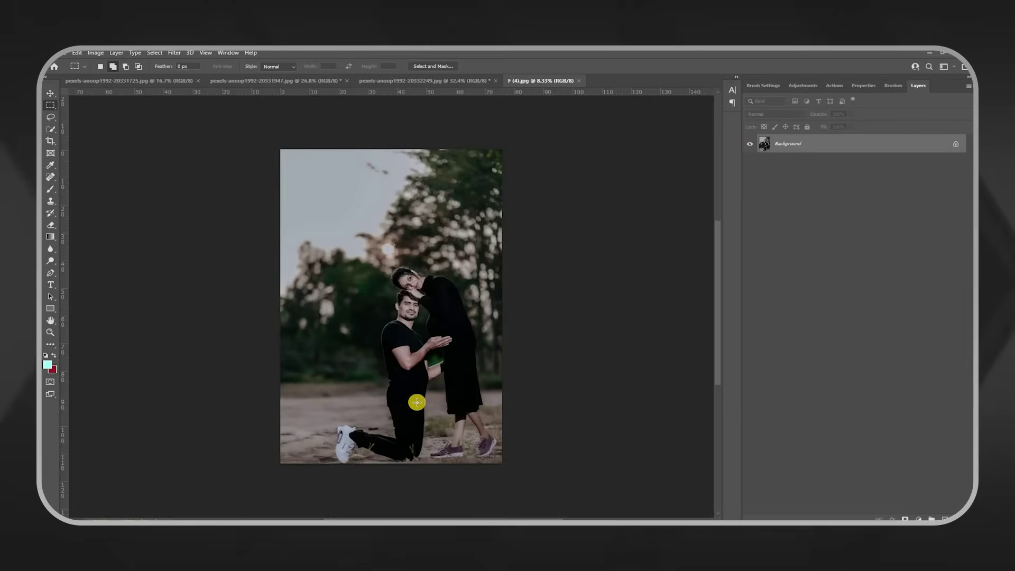
scroll(417, 402, "up", 3)
left_click(173, 52)
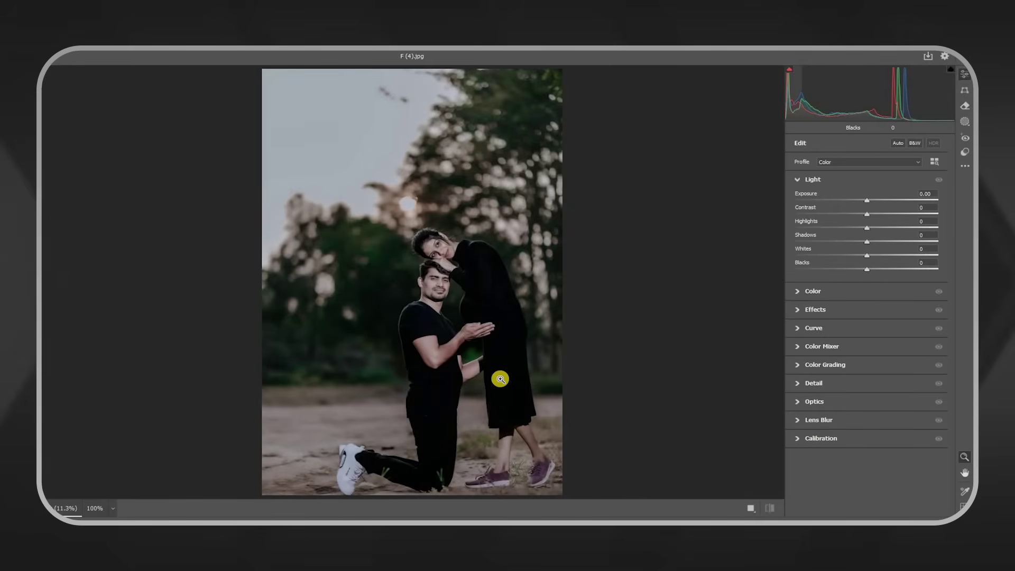
Set the couple photo's Blacks to +76 and Shadows to +3.
scroll(538, 423, "up", 1)
scroll(538, 423, "up", 2)
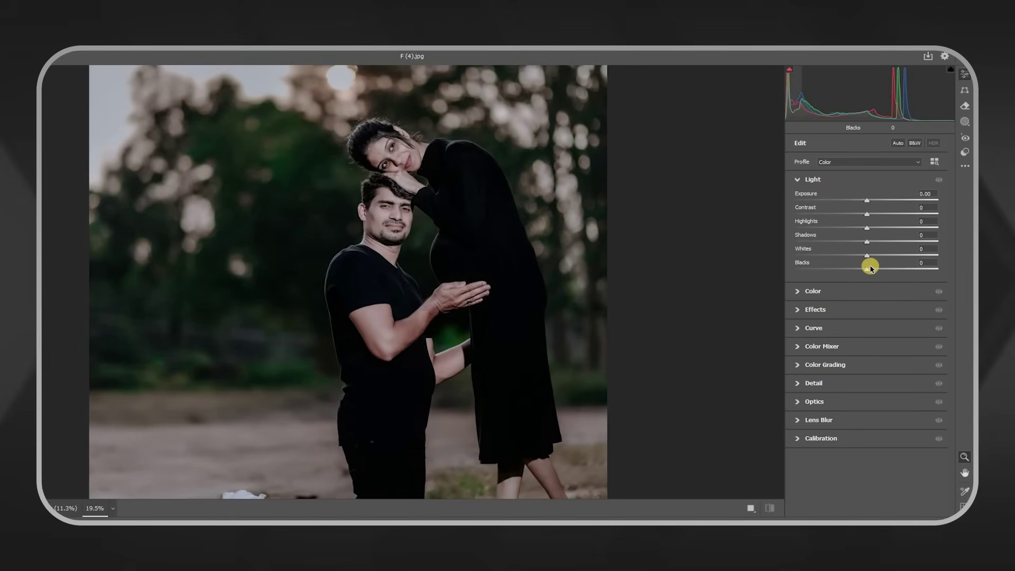
left_click_drag(867, 269, 922, 269)
left_click_drag(868, 241, 938, 242)
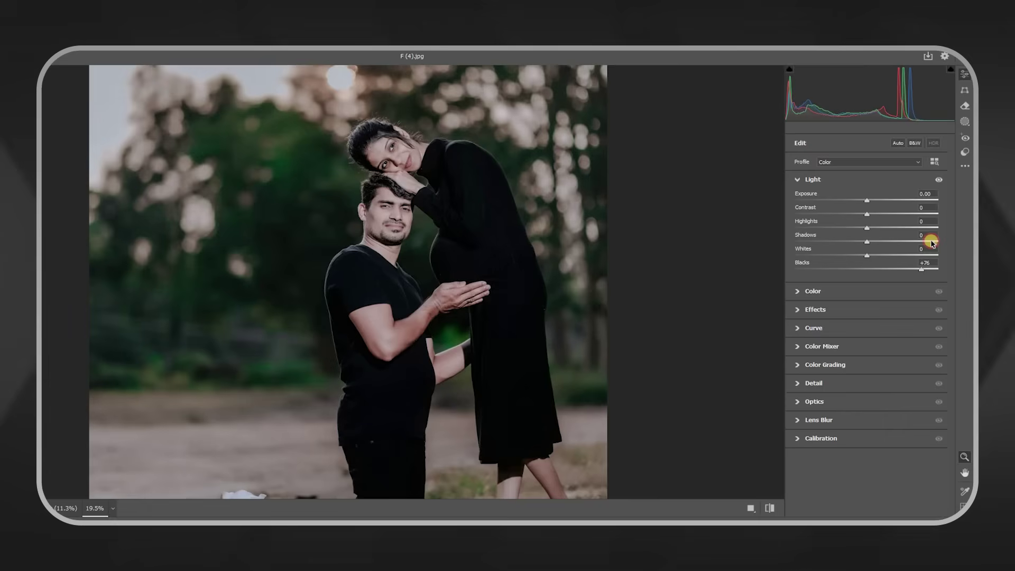
left_click(869, 242)
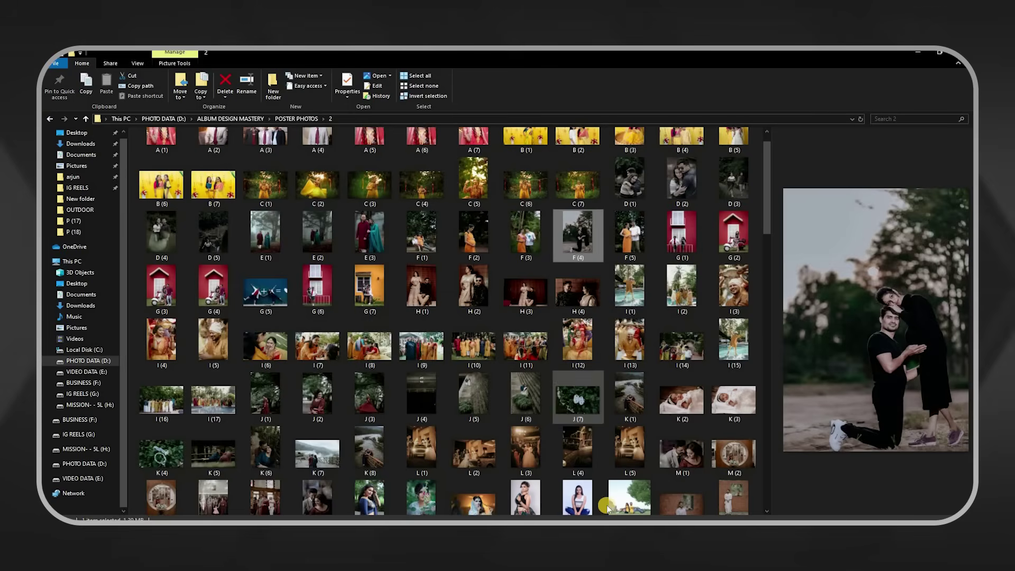
Bring the MM (6) photo into Photoshop and open it in Camera Raw Filter.
left_click_drag(607, 508, 446, 391)
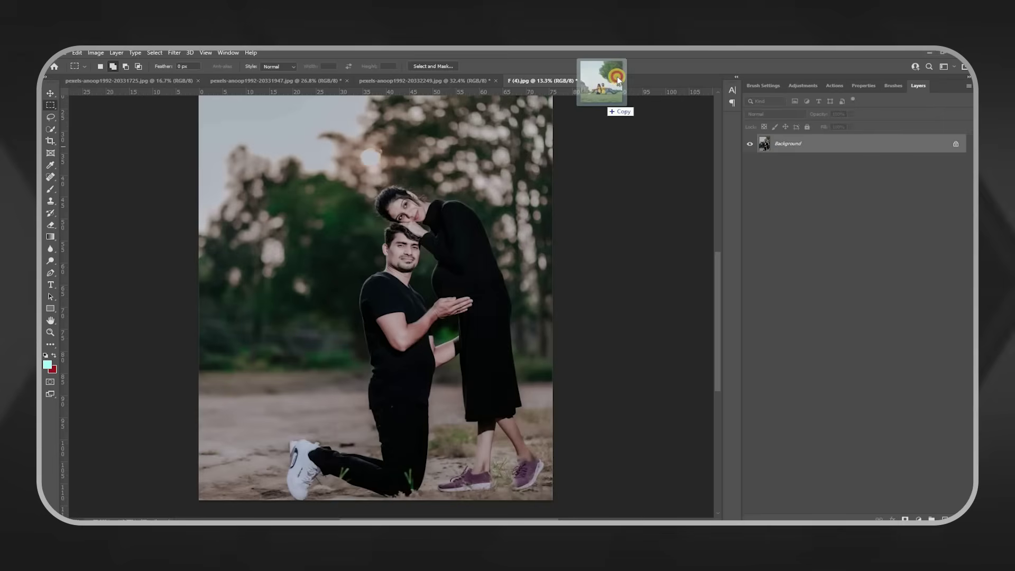
mouse_move(445, 391)
left_mouse_down()
mouse_move(375, 290)
mouse_move(326, 294)
left_mouse_up()
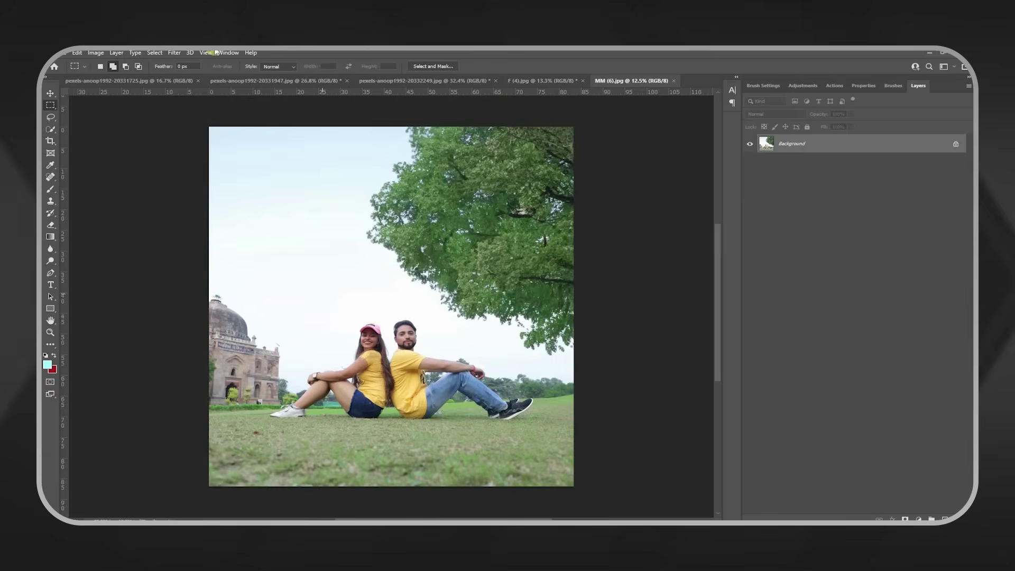
key("alt+t")
key("Down")
key("Down")
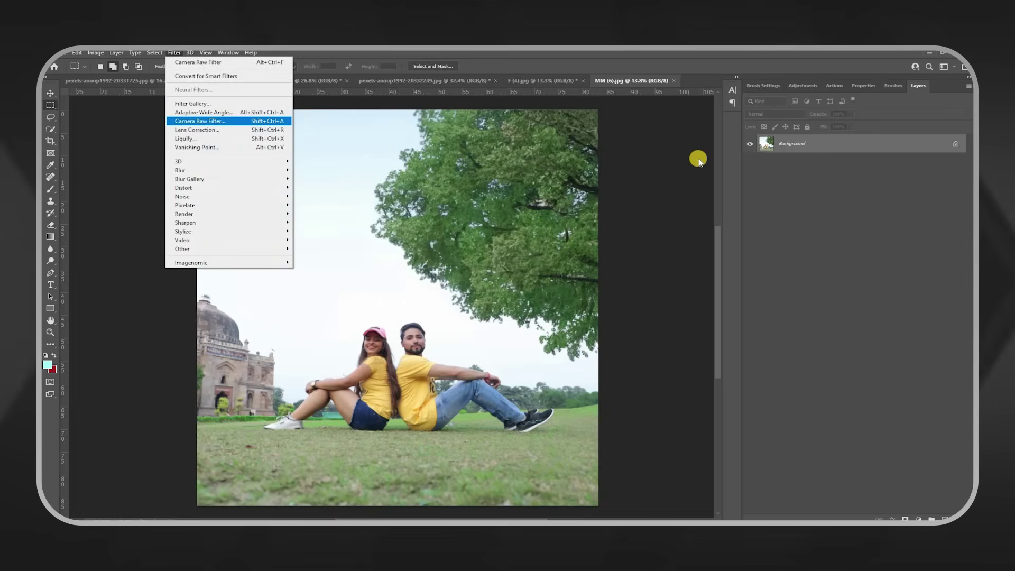
key("Escape")
key("ctrl+shift+a")
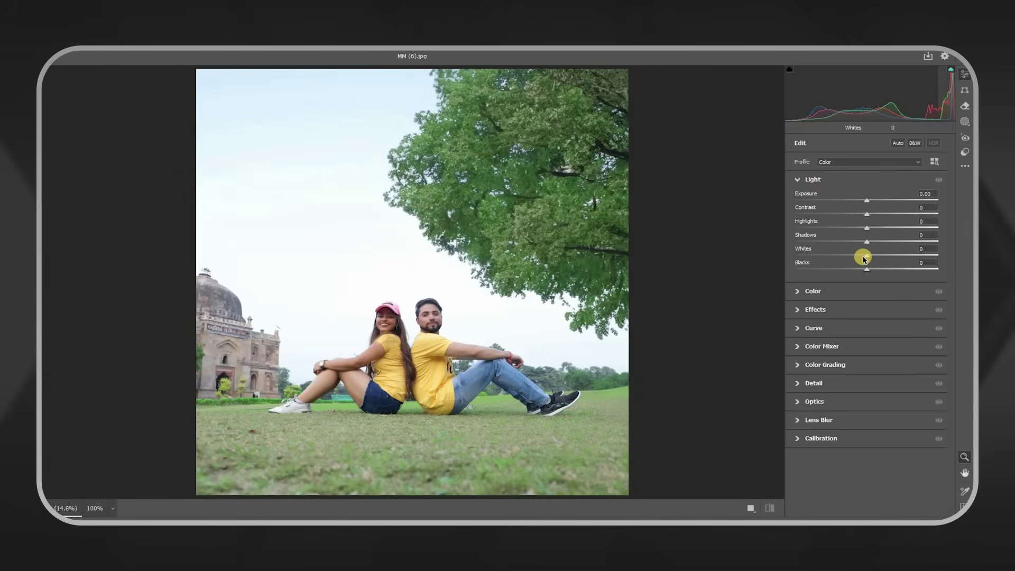
Lower Whites and Highlights both to -41 and collapse the Light panel.
left_click_drag(865, 258, 838, 256)
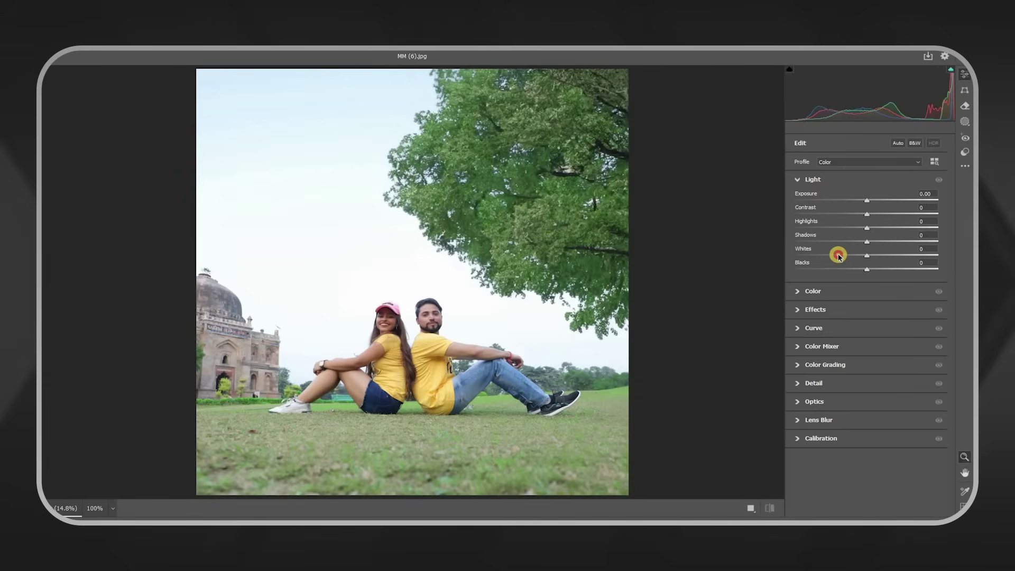
left_click(837, 228)
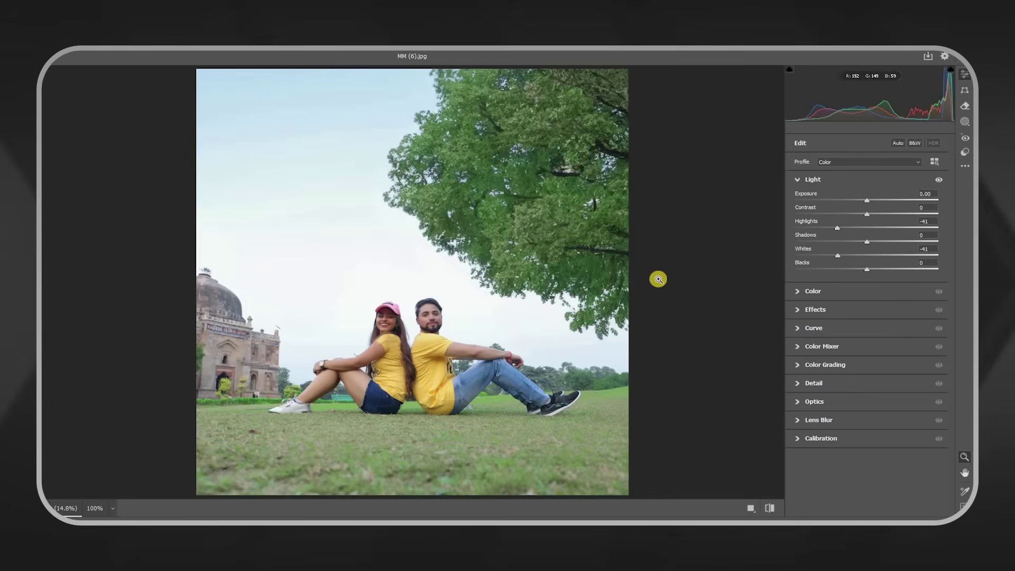
left_click(814, 180)
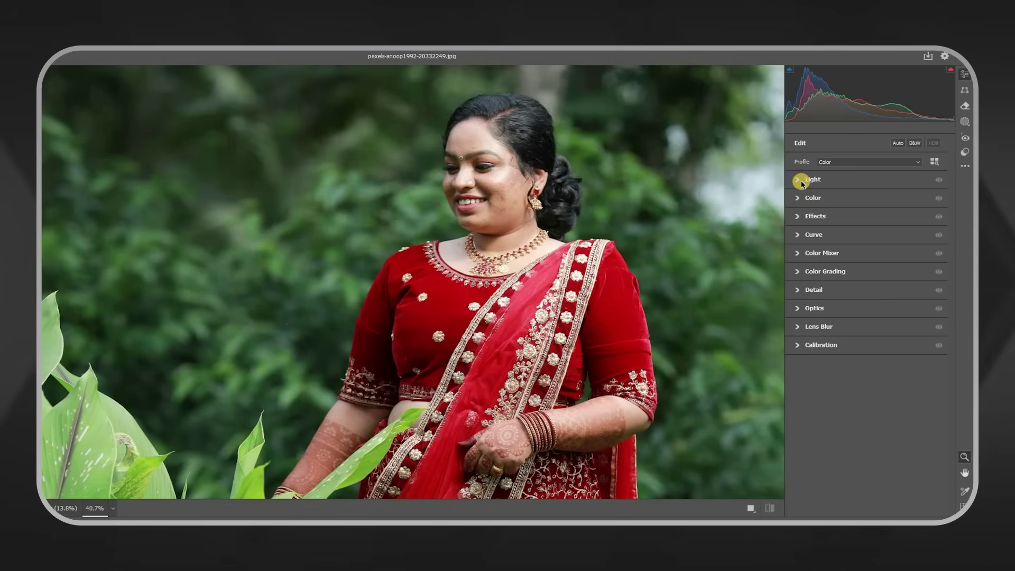
Expand the Light panel and settle the bride photo's Exposure near neutral at +0.05.
left_click(800, 182)
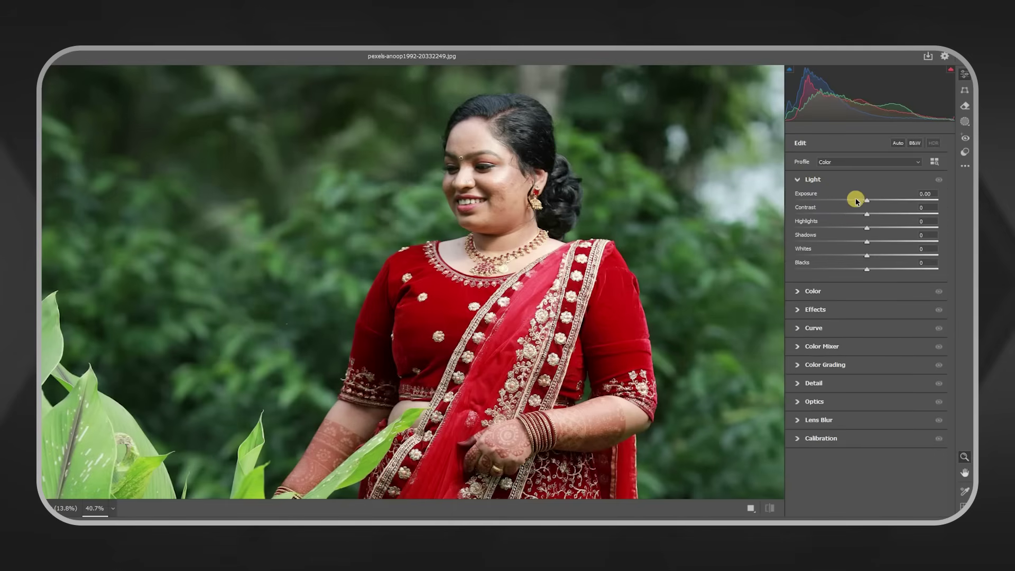
left_click(800, 293)
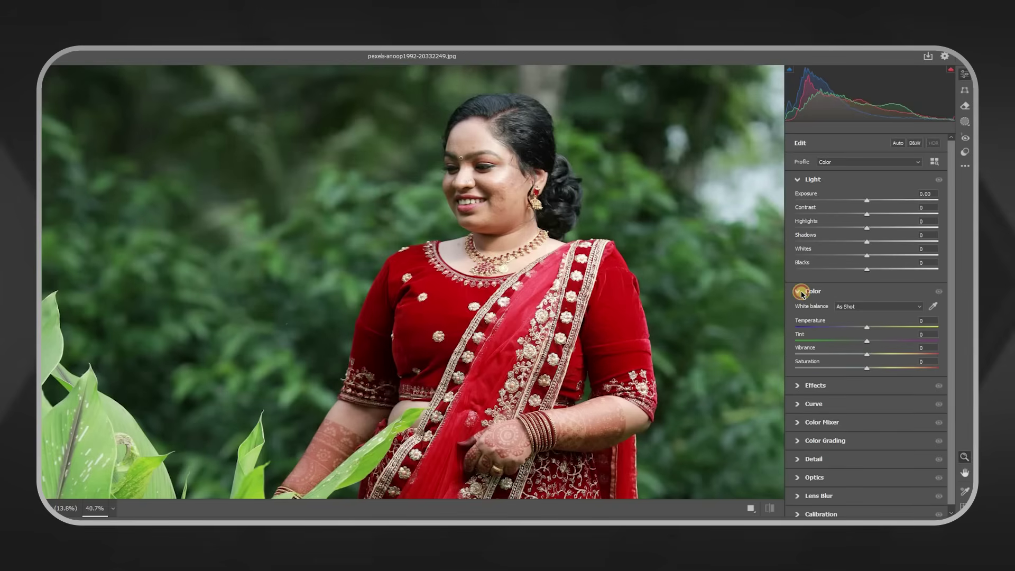
left_click(804, 182, "alt")
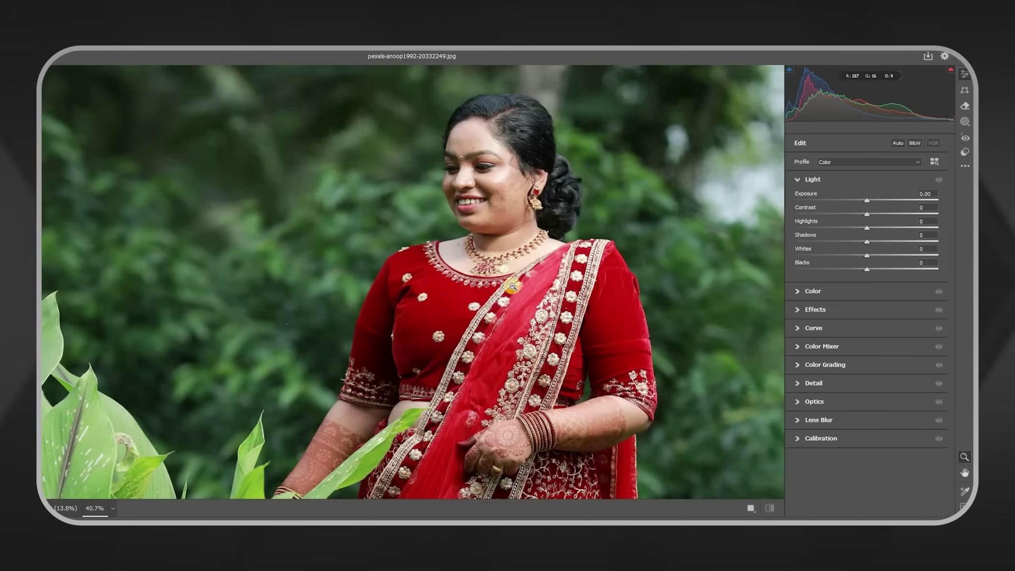
left_click_drag(868, 201, 891, 200)
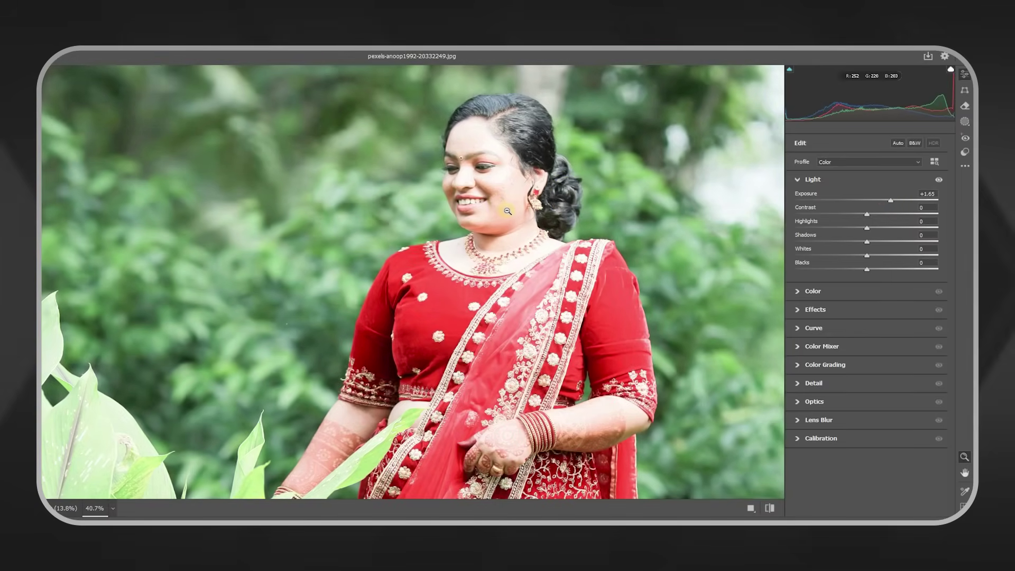
left_click(870, 203)
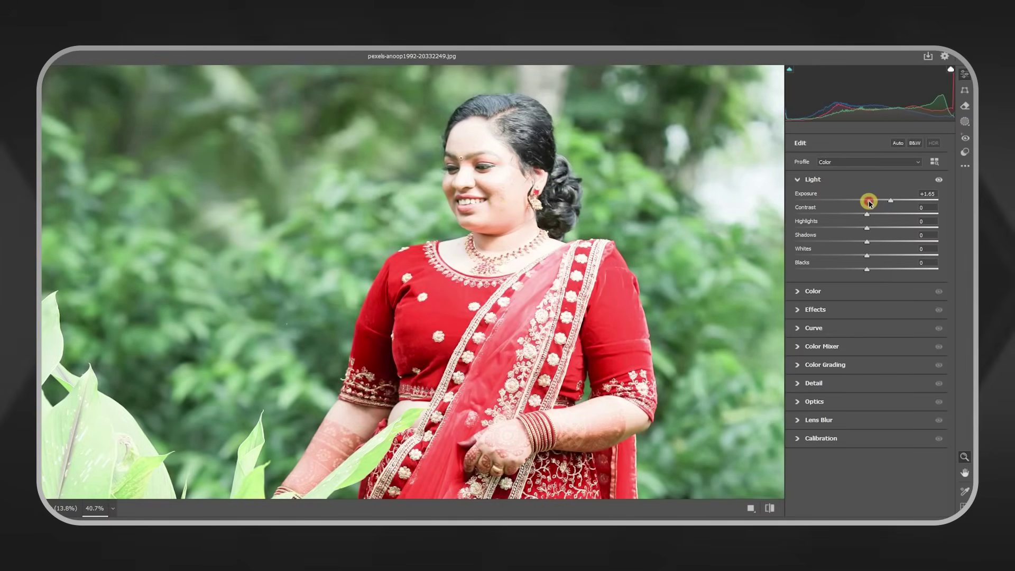
left_click_drag(870, 204, 840, 201)
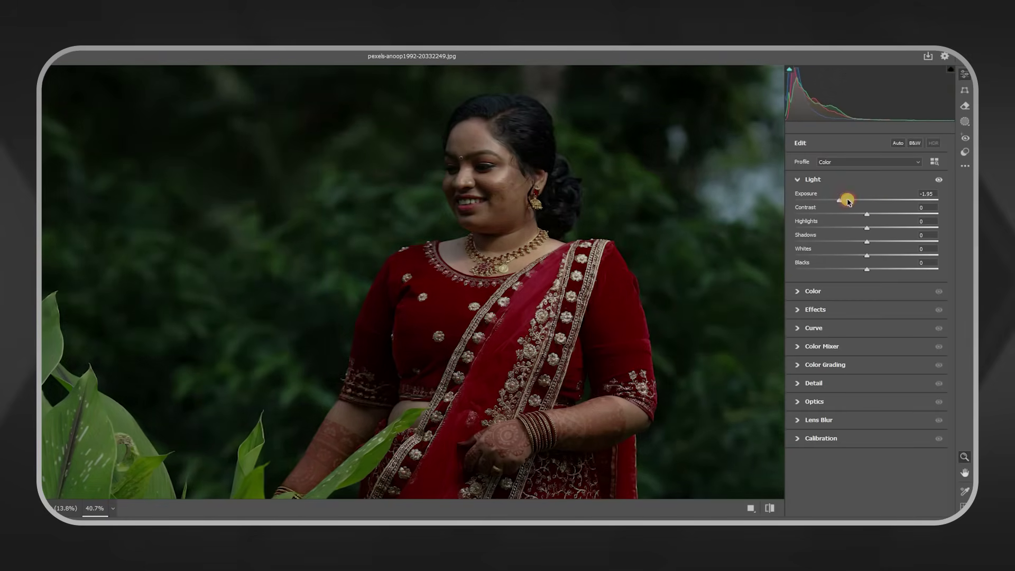
left_click_drag(858, 202, 871, 205)
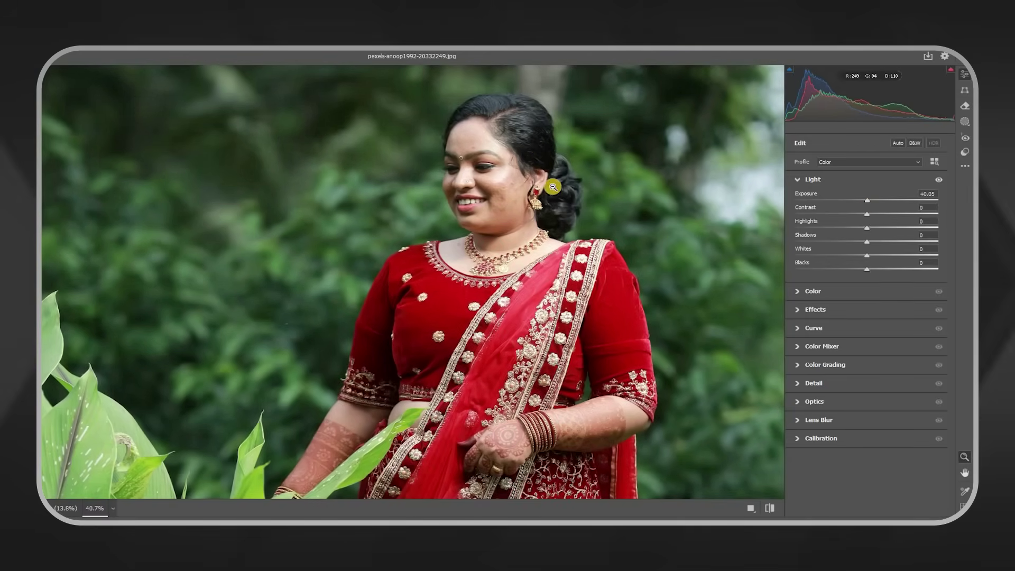
Lift Shadows to +39 and lower Highlights to -51, zooming in to check the face.
left_click(381, 365)
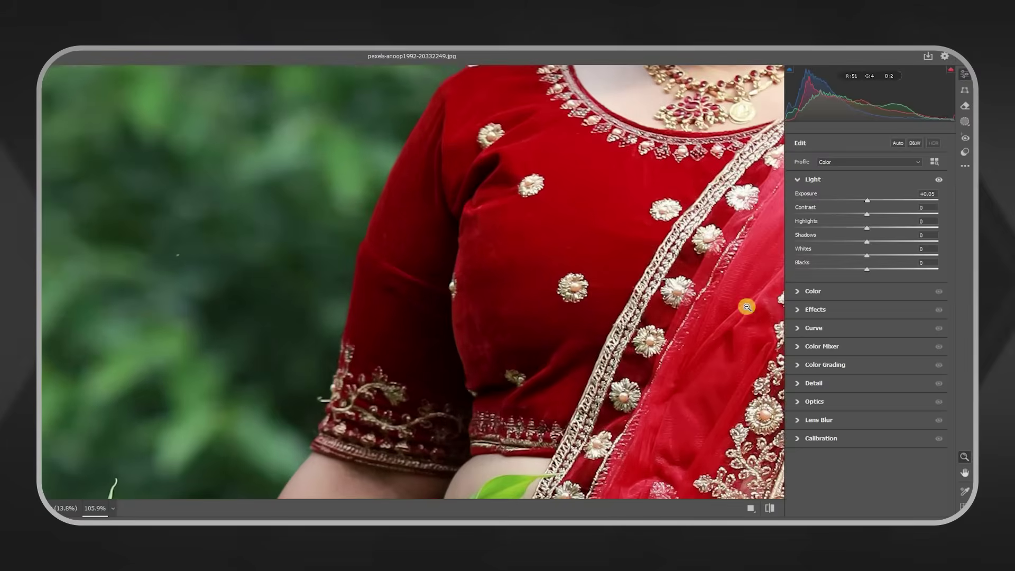
left_click_drag(869, 243, 894, 241)
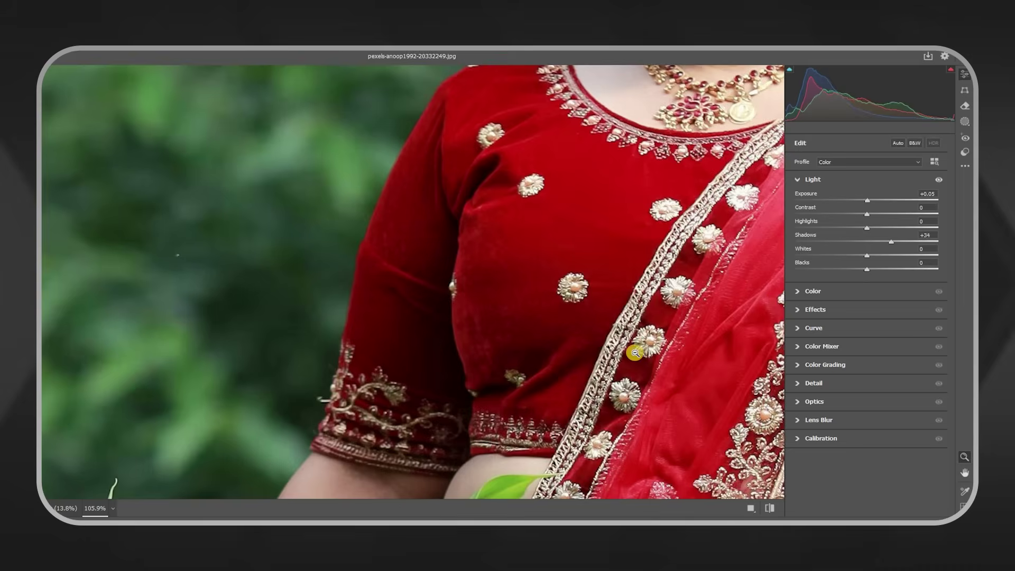
left_click(543, 300, "alt")
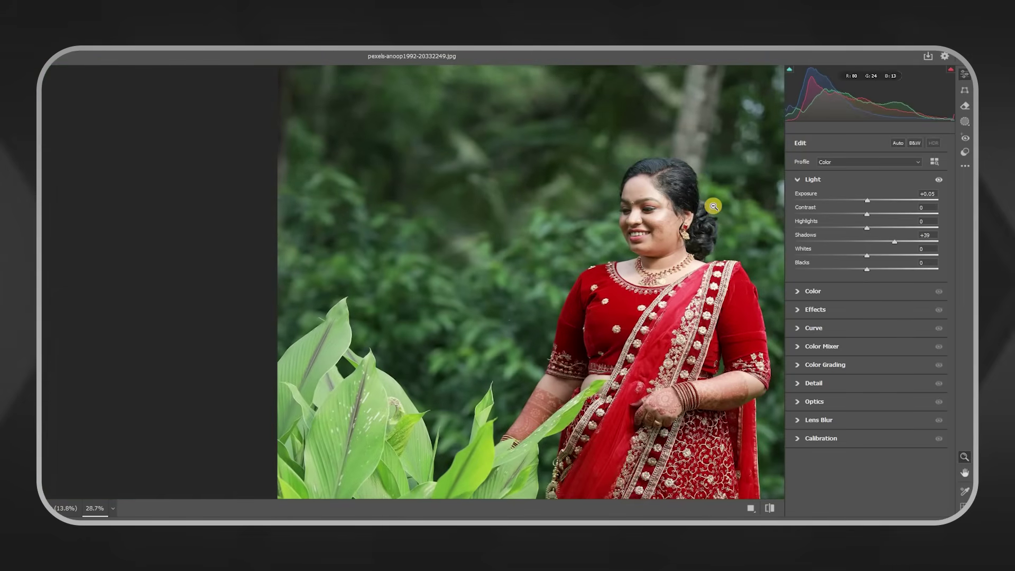
left_click_drag(533, 258, 545, 241)
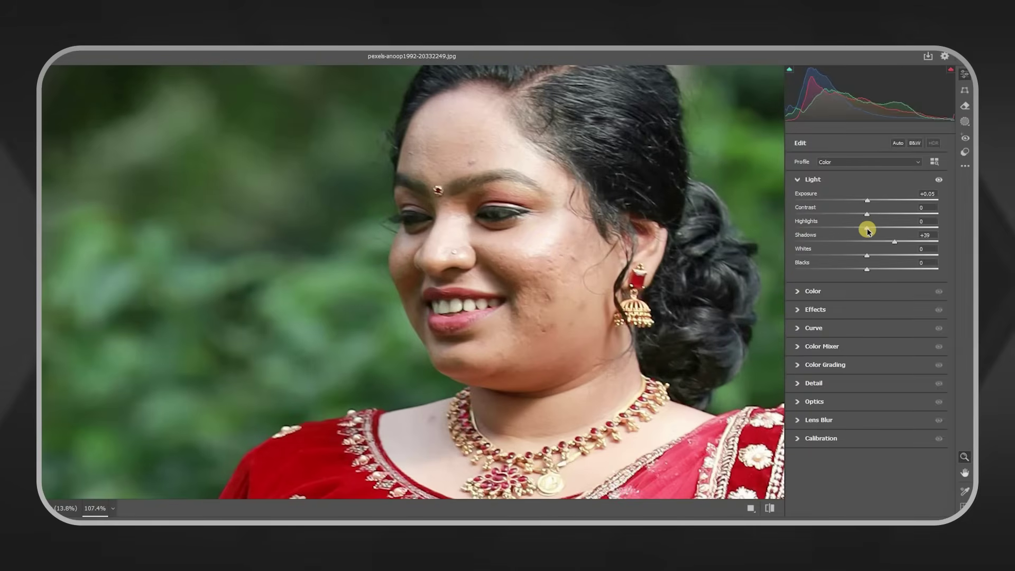
left_click_drag(852, 227, 823, 227)
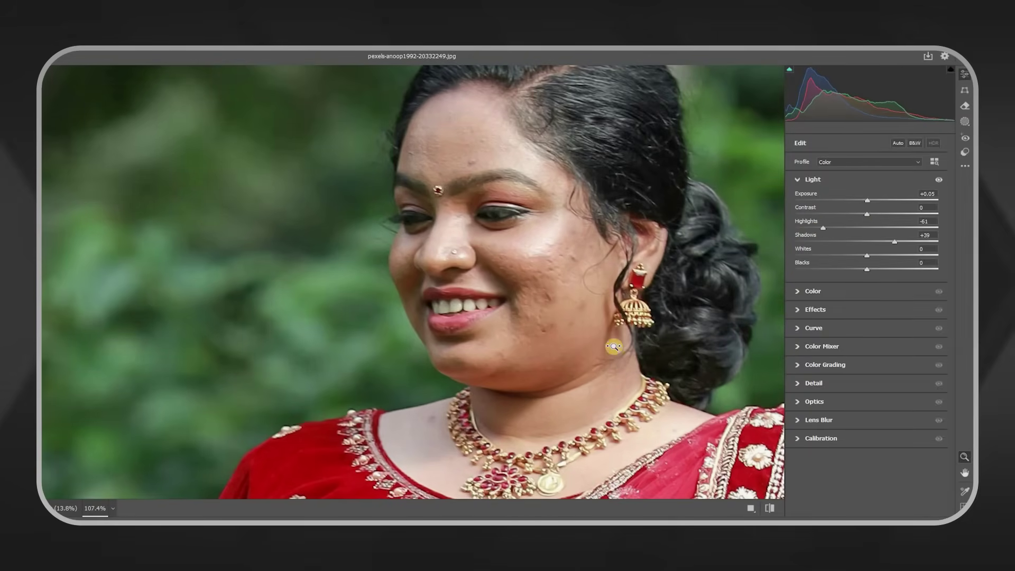
mouse_move(566, 316)
left_mouse_down()
mouse_move(587, 262)
mouse_move(389, 307)
left_mouse_up()
key("h")
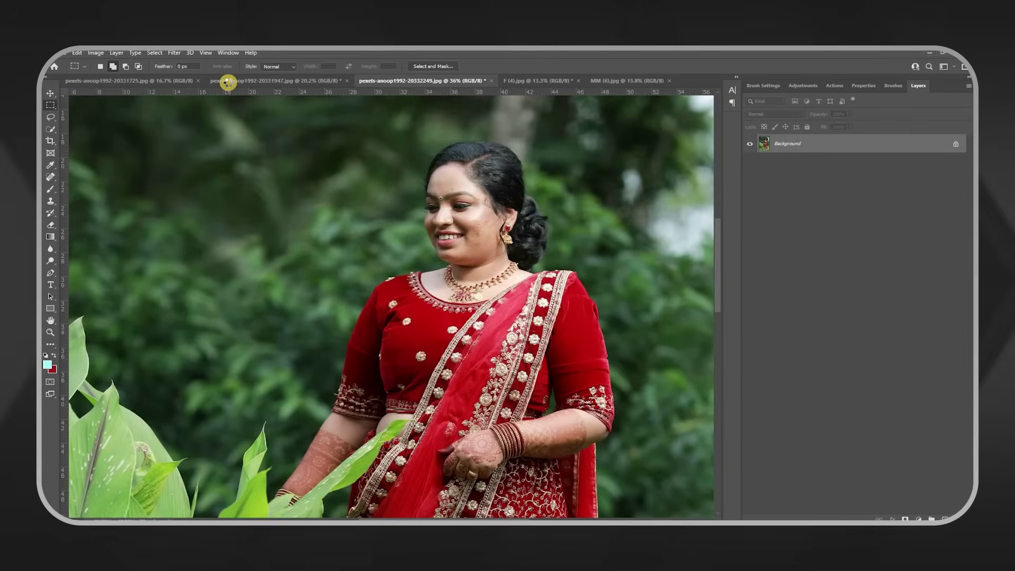
Switch to the F (4).jpg couple photo and open it in Camera Raw Filter.
left_click(229, 82)
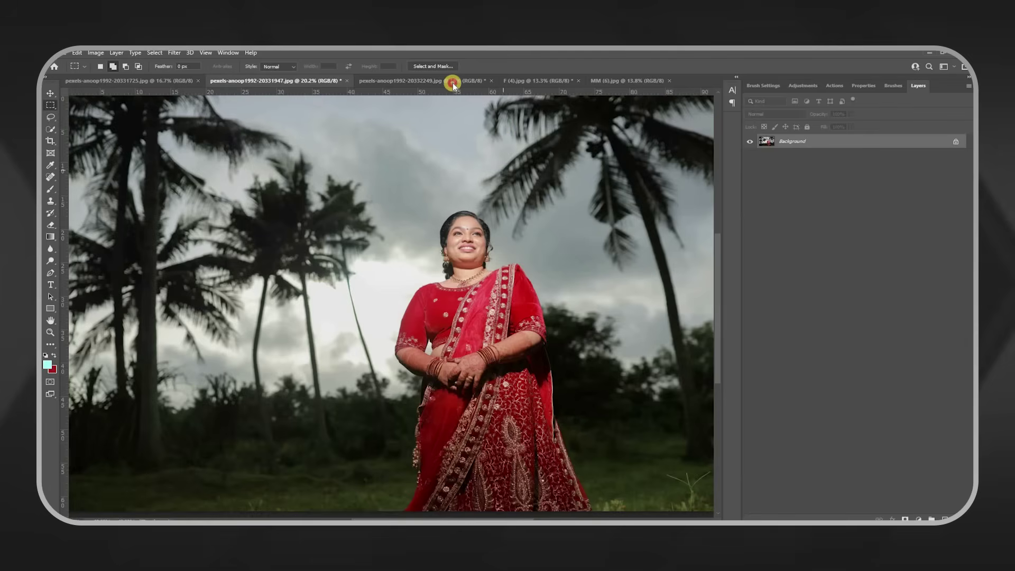
left_click(454, 82)
left_click(536, 81)
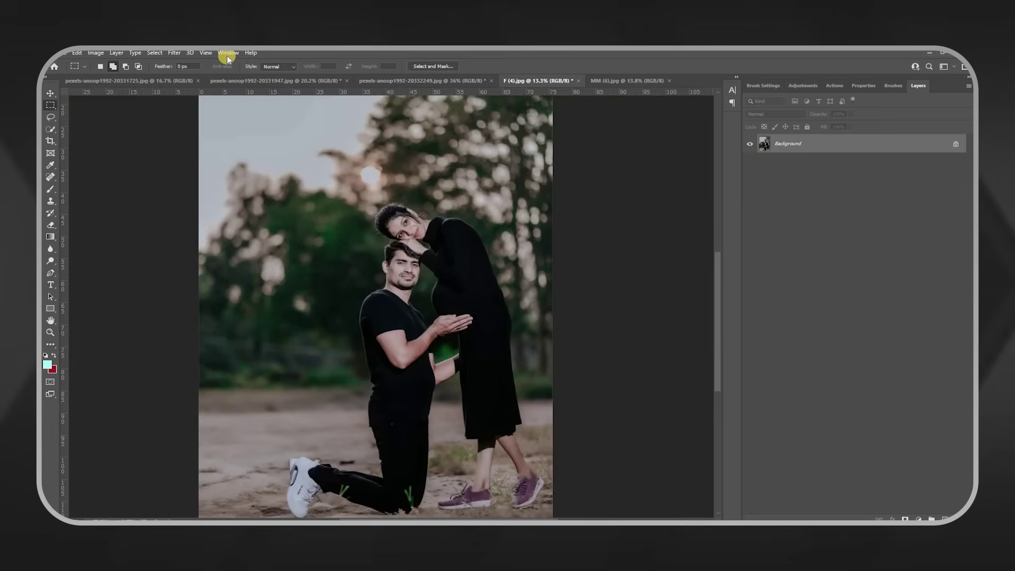
left_click(174, 52)
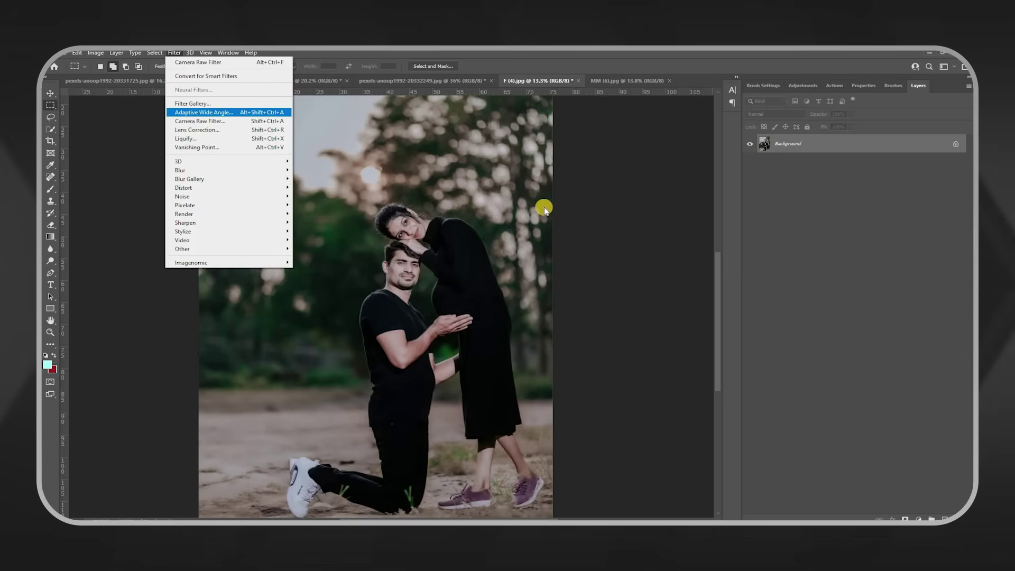
key("Down")
key("Return")
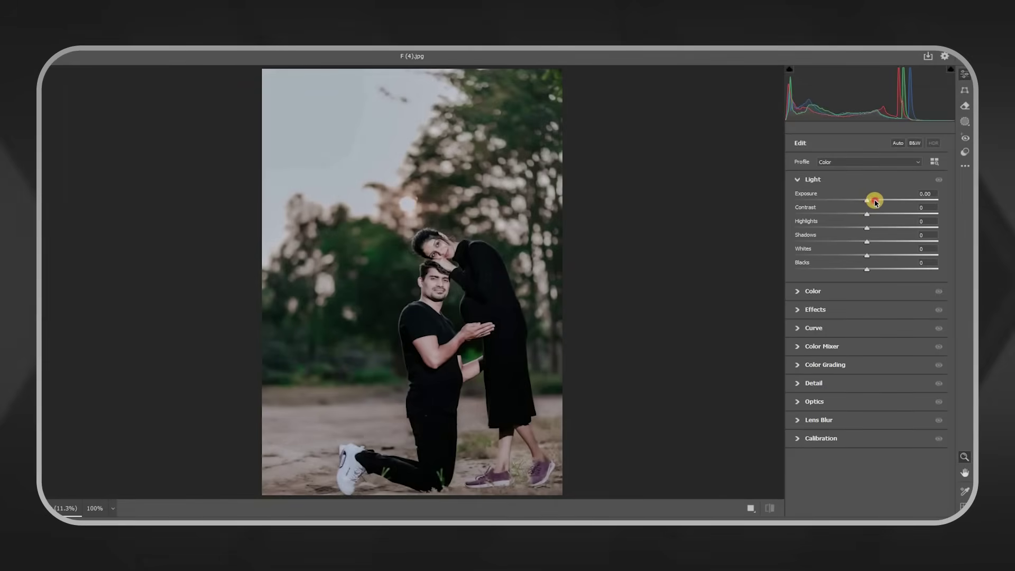
Try several Exposure values and settle on +0.05.
left_click(875, 202)
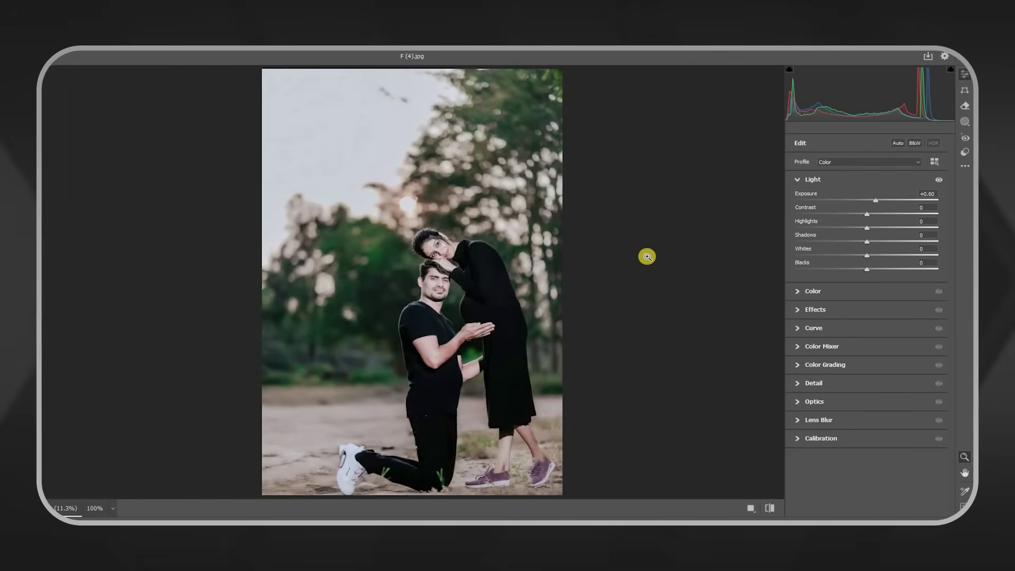
key("ctrl+z")
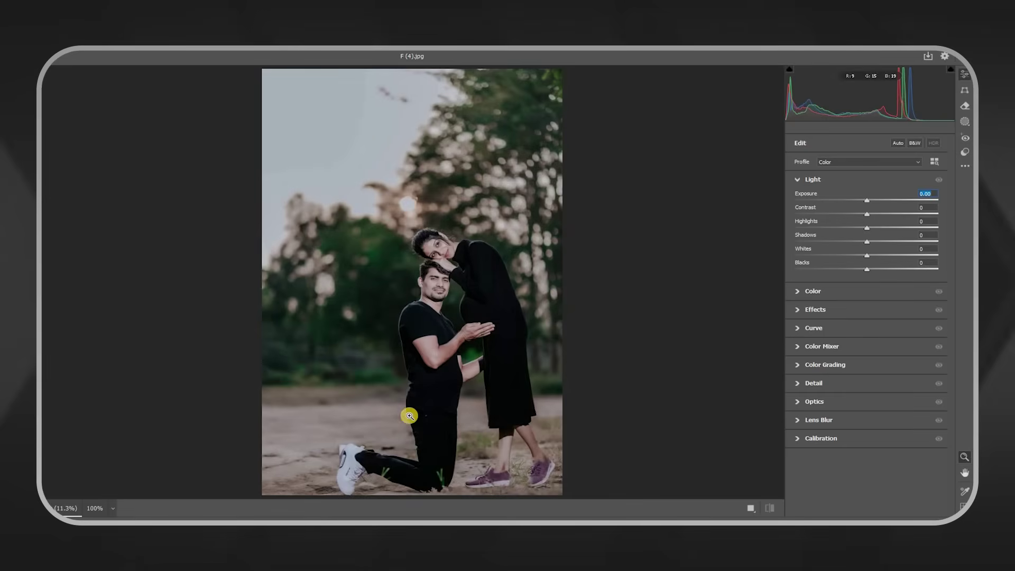
left_click(878, 203)
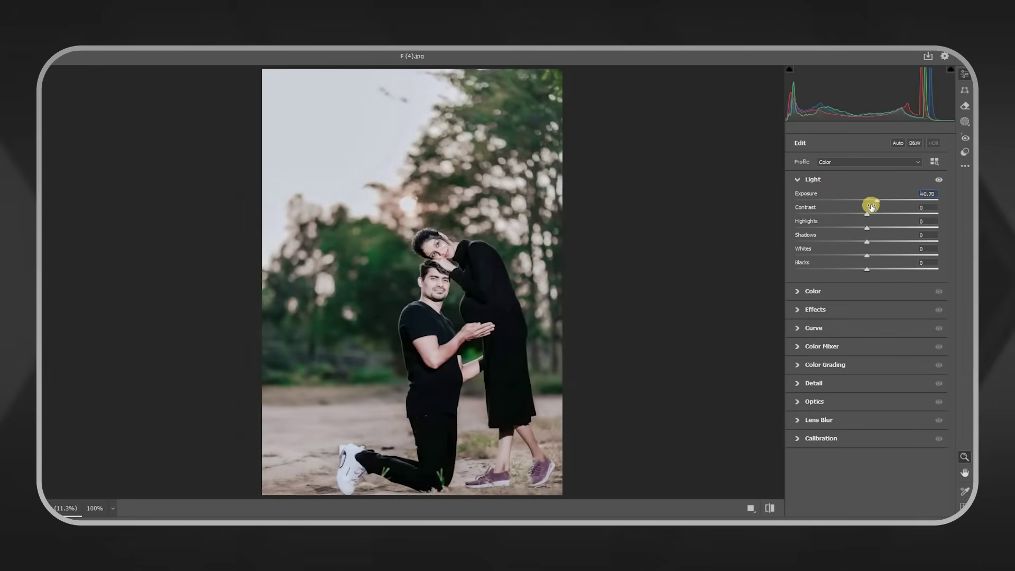
double_click(864, 202)
left_click_drag(882, 203, 865, 206)
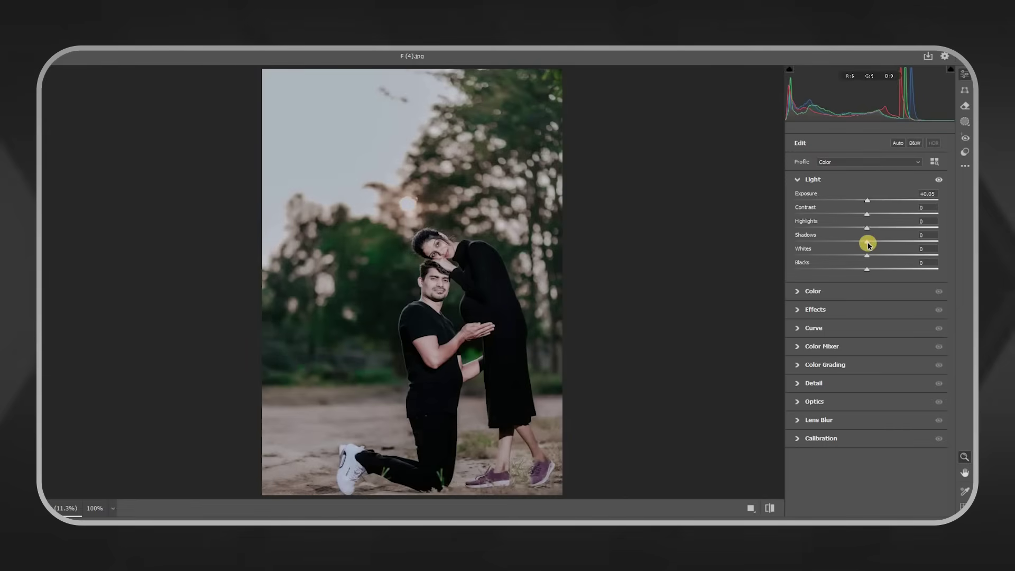
Lift Shadows to +29 and reduce Highlights to -20, zooming in to inspect details.
left_click_drag(884, 245, 887, 245)
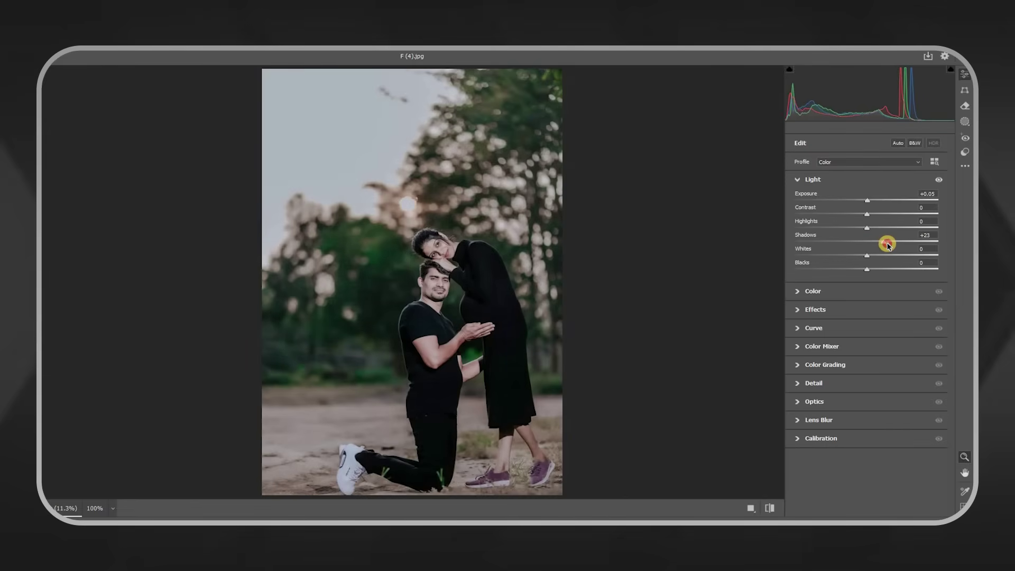
left_click(431, 248)
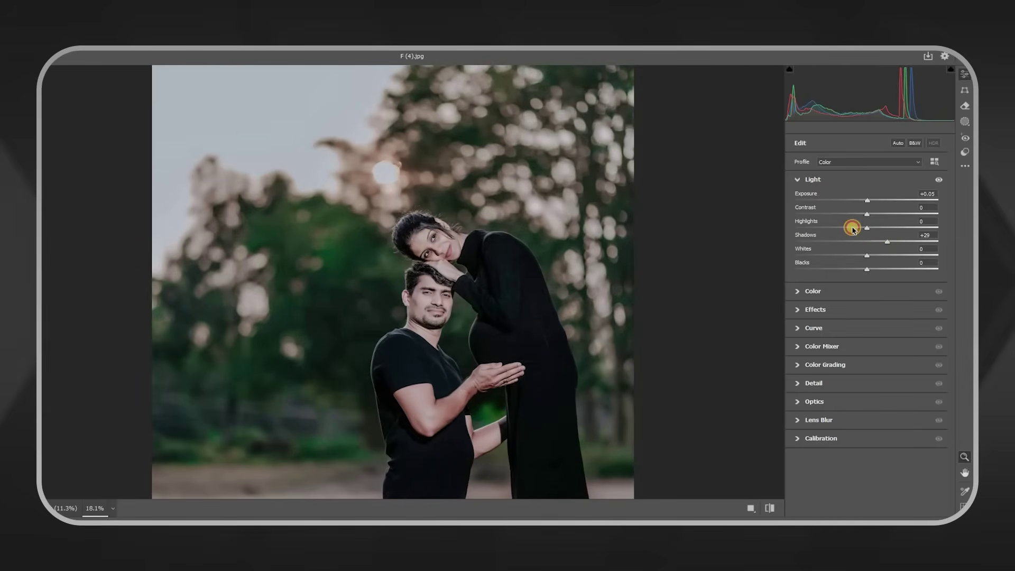
left_click_drag(852, 230, 849, 234)
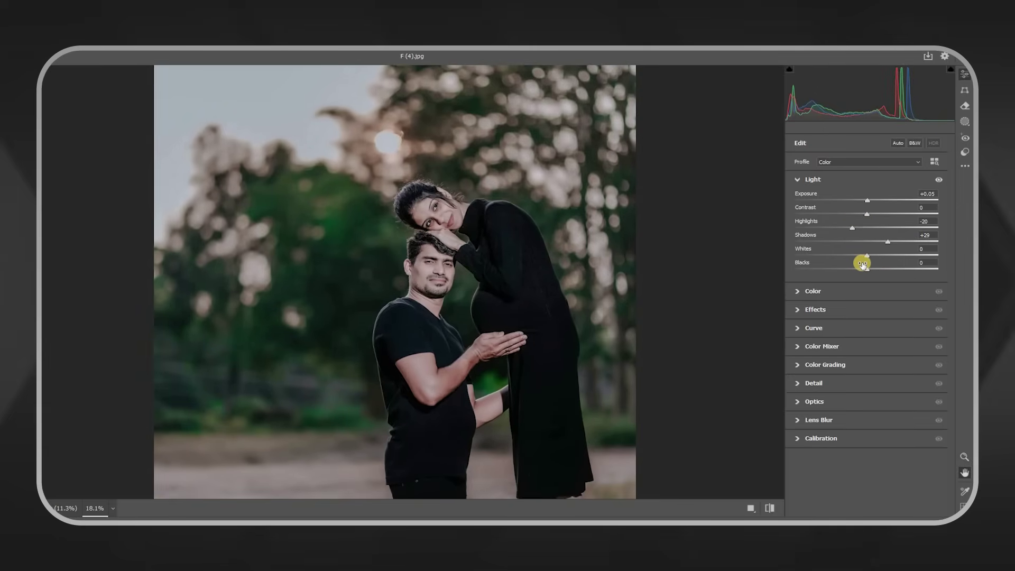
key("z")
mouse_move(542, 379)
left_mouse_down()
mouse_move(543, 348)
mouse_move(502, 347)
left_mouse_up()
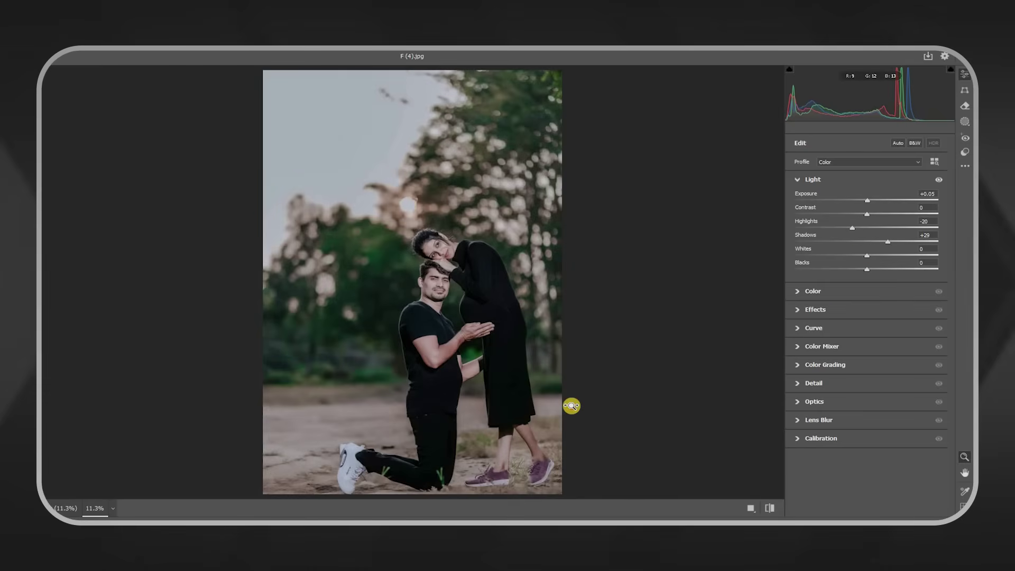
left_click(639, 456)
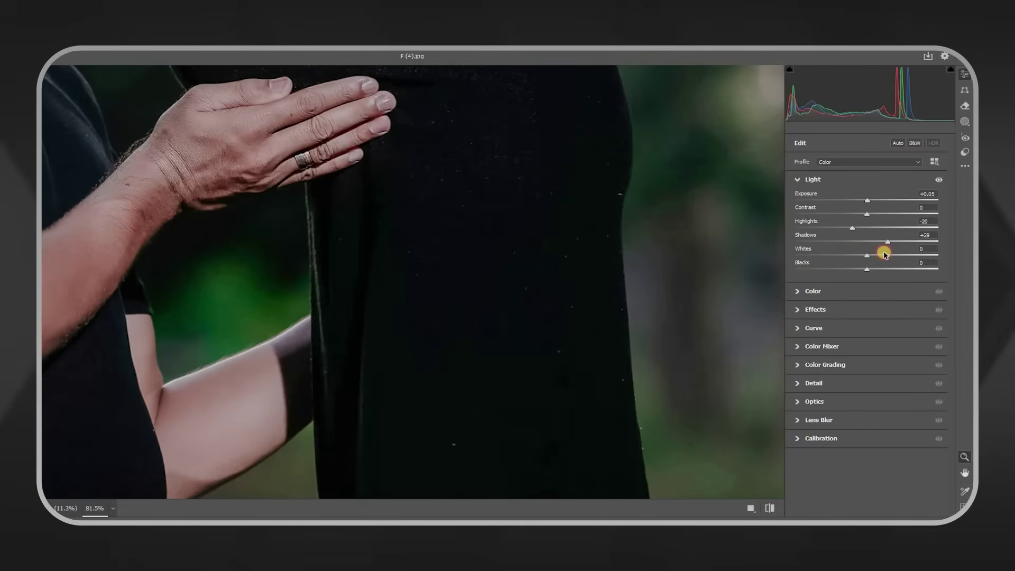
Settle Whites at +12, fit the photo in view, and apply the Camera Raw edits.
mouse_move(885, 253)
left_mouse_down()
mouse_move(798, 254)
mouse_move(871, 254)
left_mouse_up()
left_click_drag(394, 357, 716, 267)
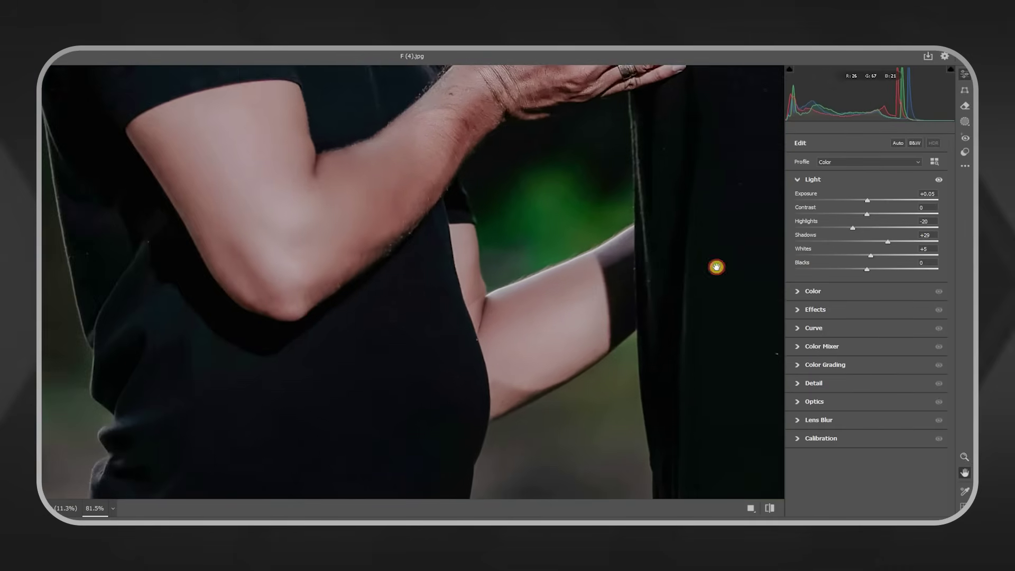
left_click_drag(763, 235, 873, 252)
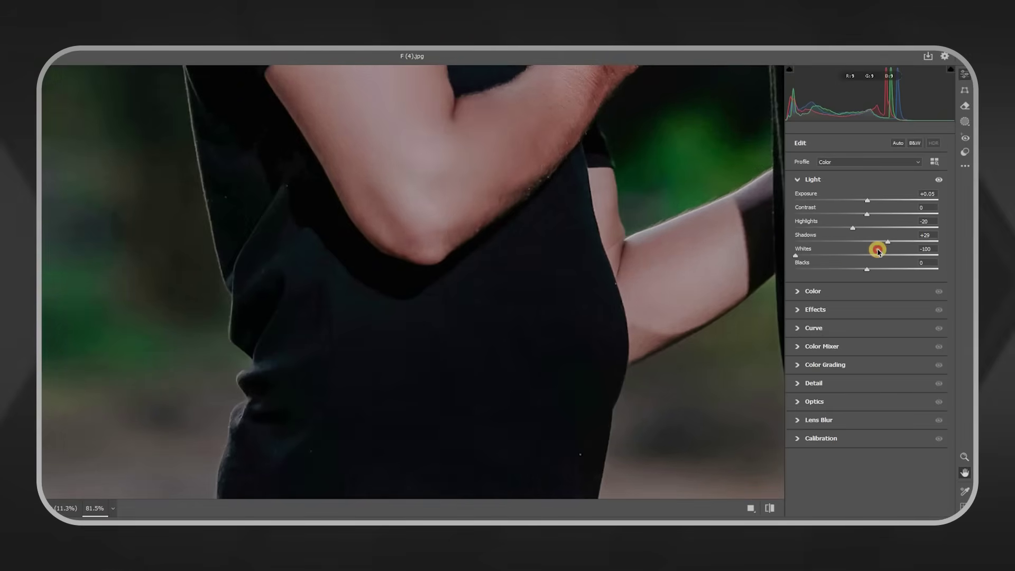
left_click_drag(871, 255, 877, 256)
scroll(495, 270, "down", 3)
key("ctrl+0")
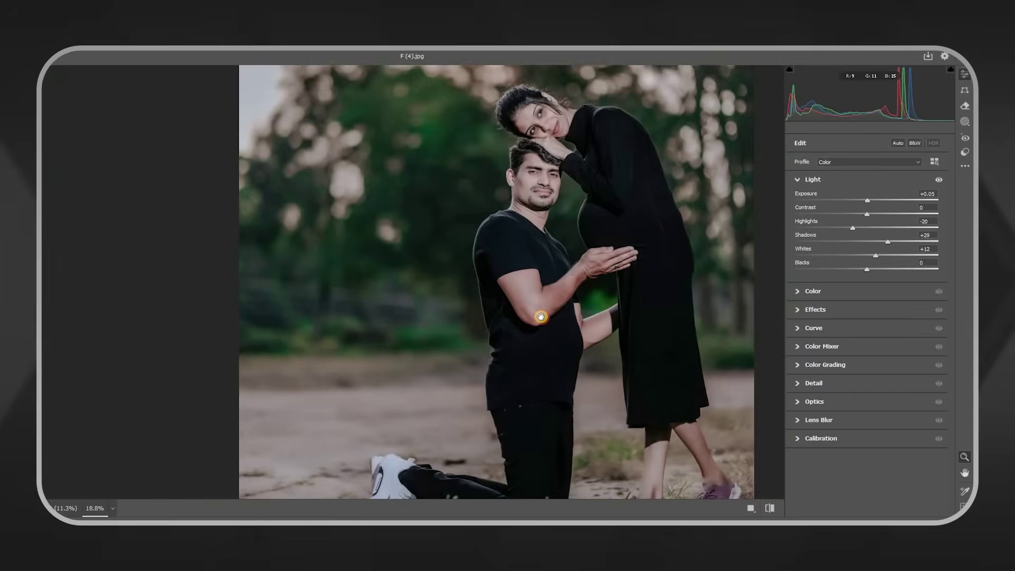
key("Return")
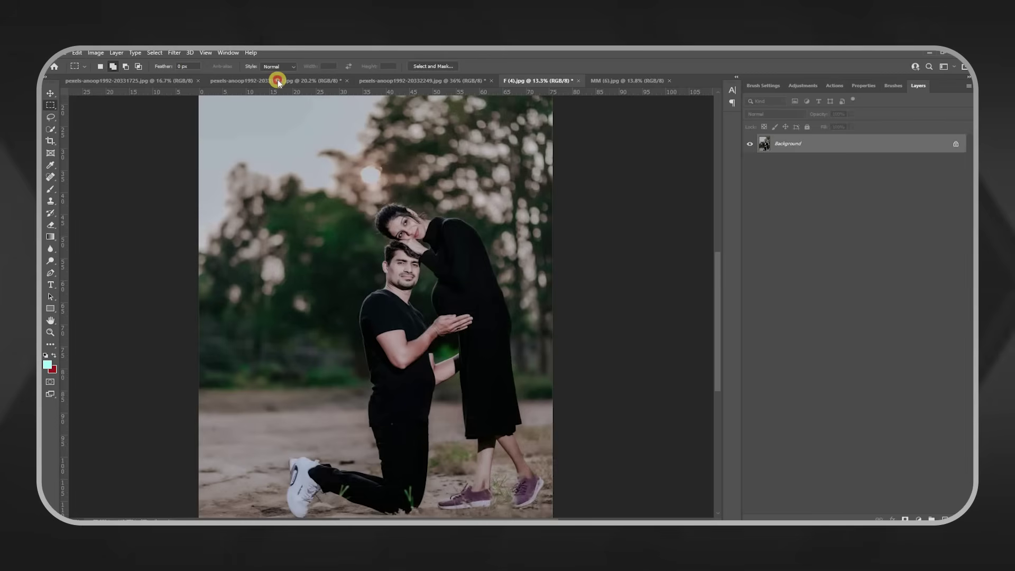
Drag the M (1) photo from the folder window into Photoshop as M (1).jpg.
left_click(278, 81)
left_click(423, 81)
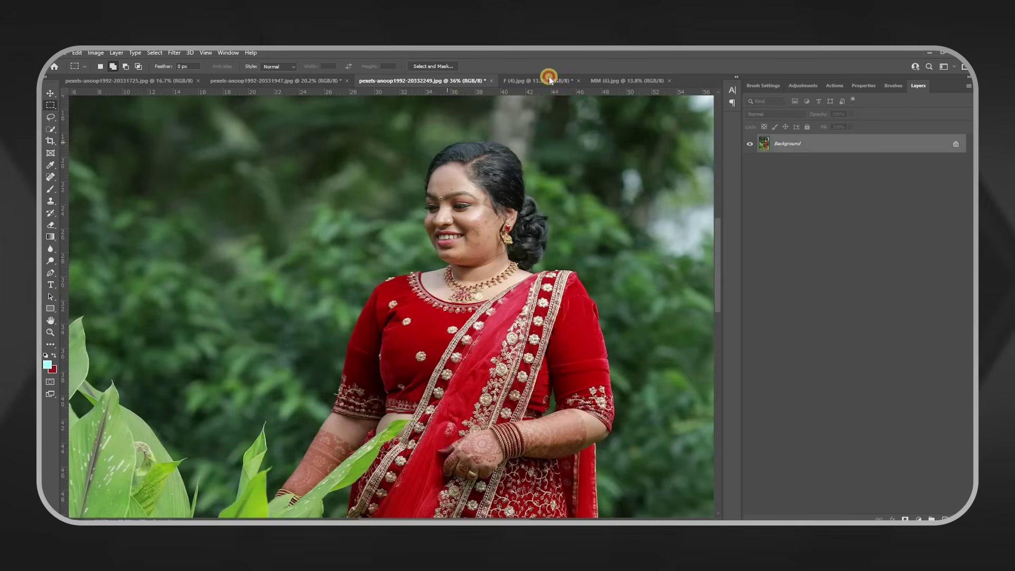
left_click(539, 80)
key("alt+Tab")
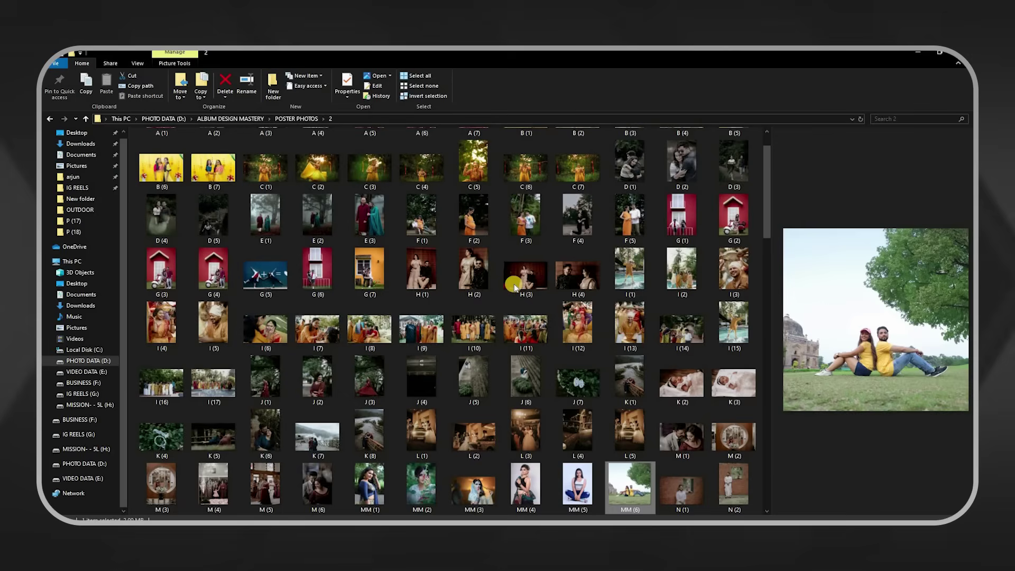
left_click(681, 382)
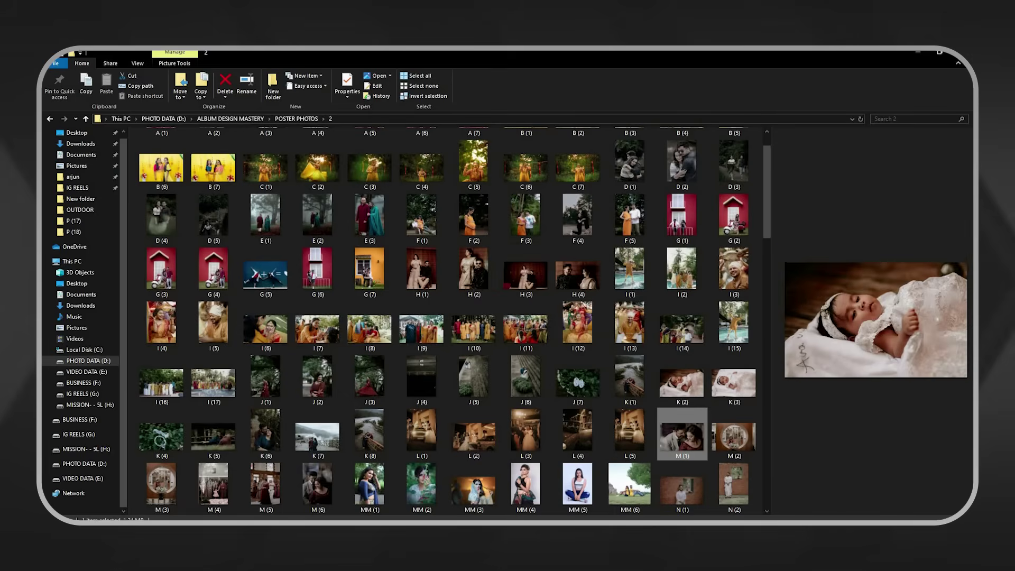
mouse_move(682, 437)
left_mouse_down()
mouse_move(702, 77)
mouse_move(628, 180)
left_mouse_up()
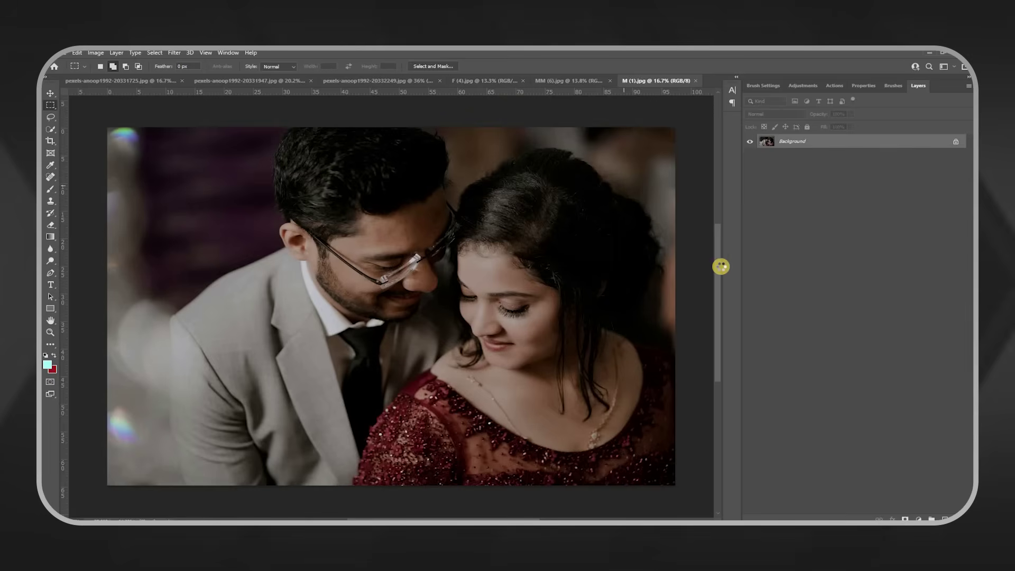
Open Camera Raw Filter on M (1).jpg and set Whites to +9.
key("ctrl+shift+a")
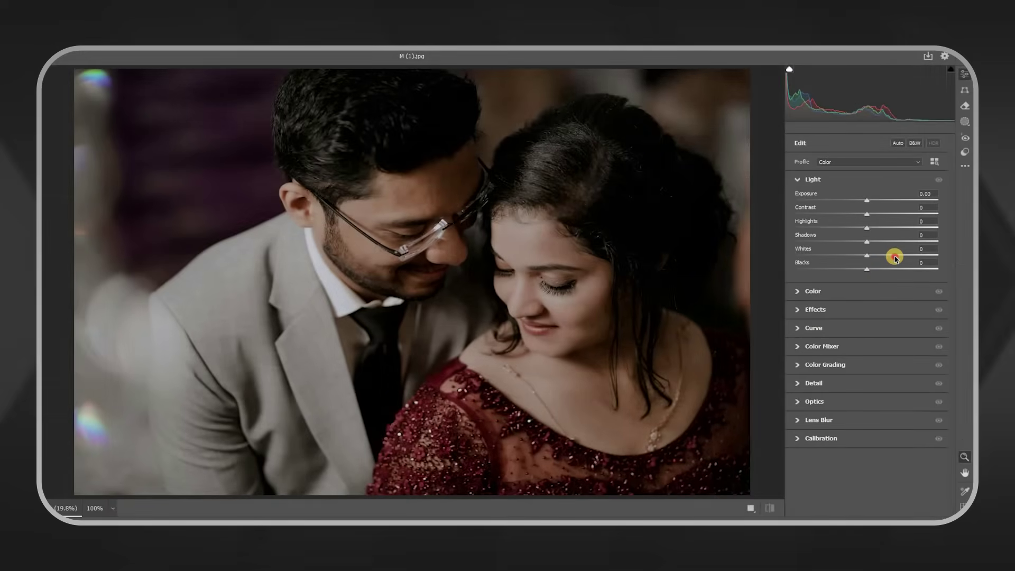
left_click(895, 258)
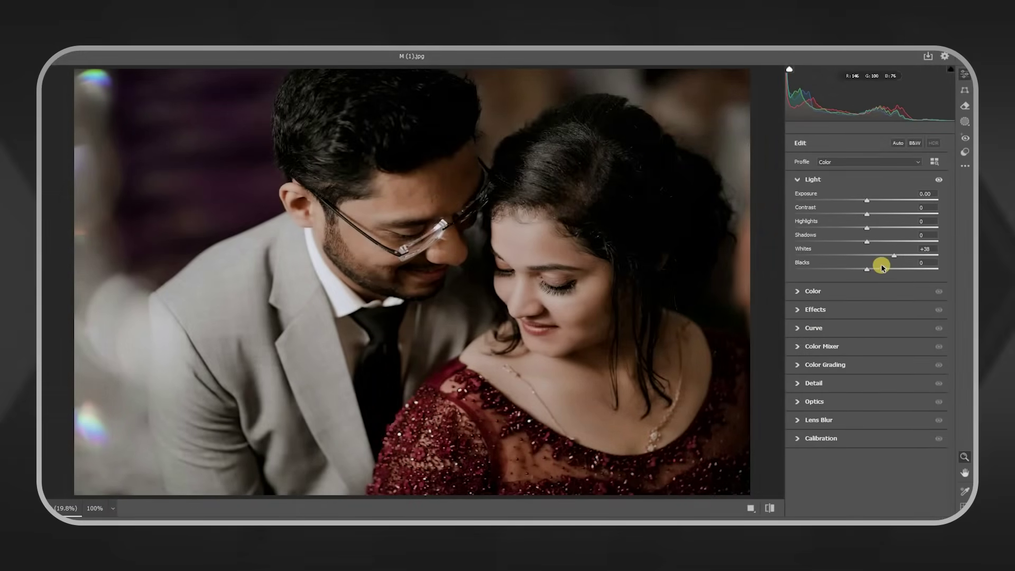
left_click(867, 257)
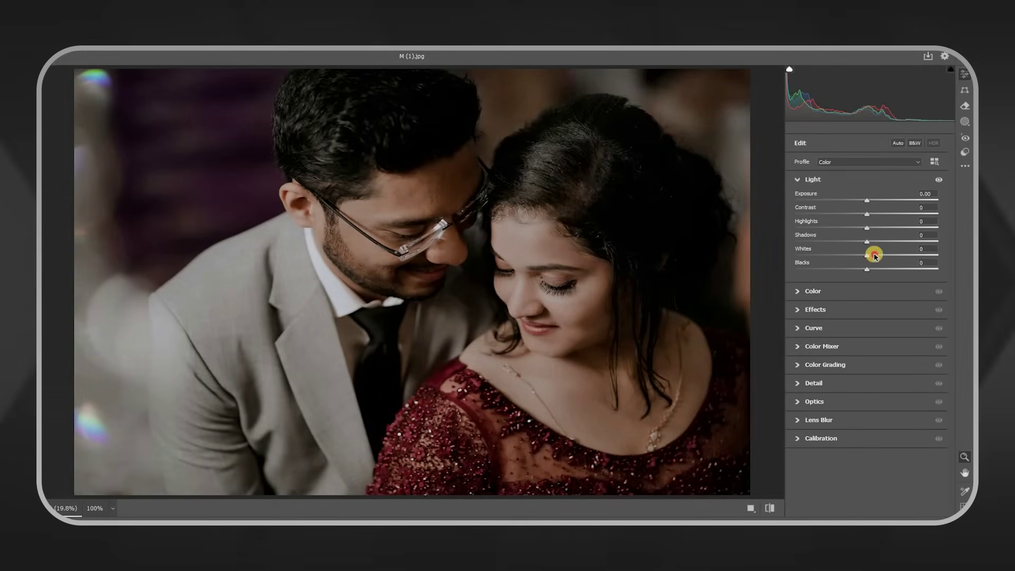
left_click(892, 257)
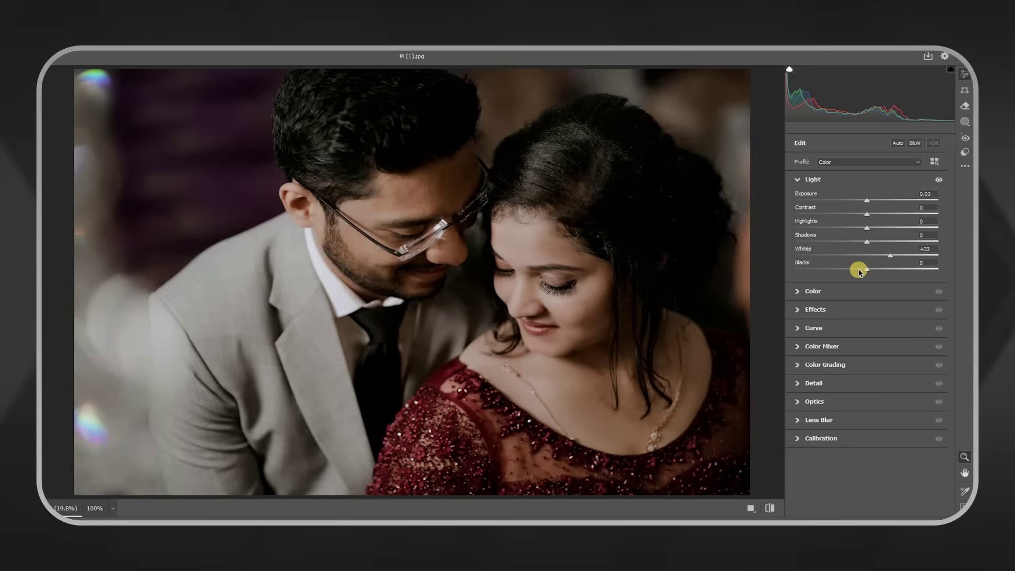
left_click_drag(859, 273, 871, 268)
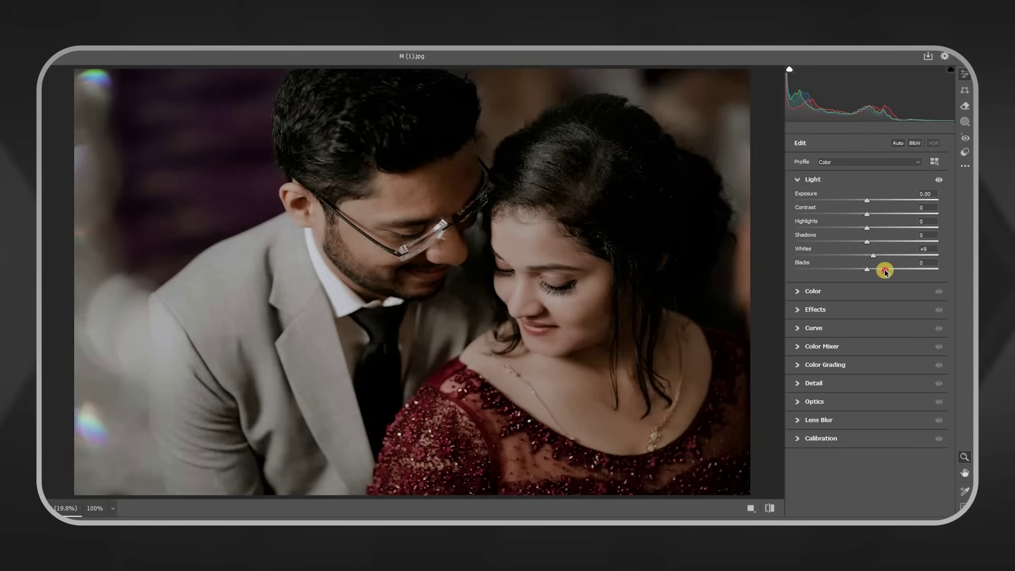
Set Blacks +100 and Highlights -30, compare, apply, then select H (2) in the folder.
left_click_drag(893, 271, 971, 267)
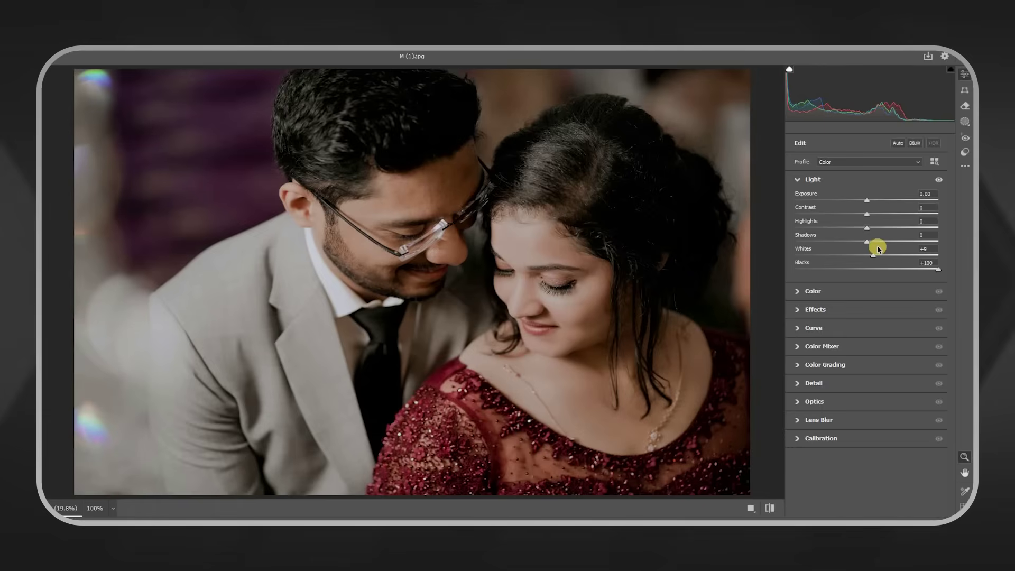
left_click(846, 228)
left_click(769, 509)
left_click(767, 508)
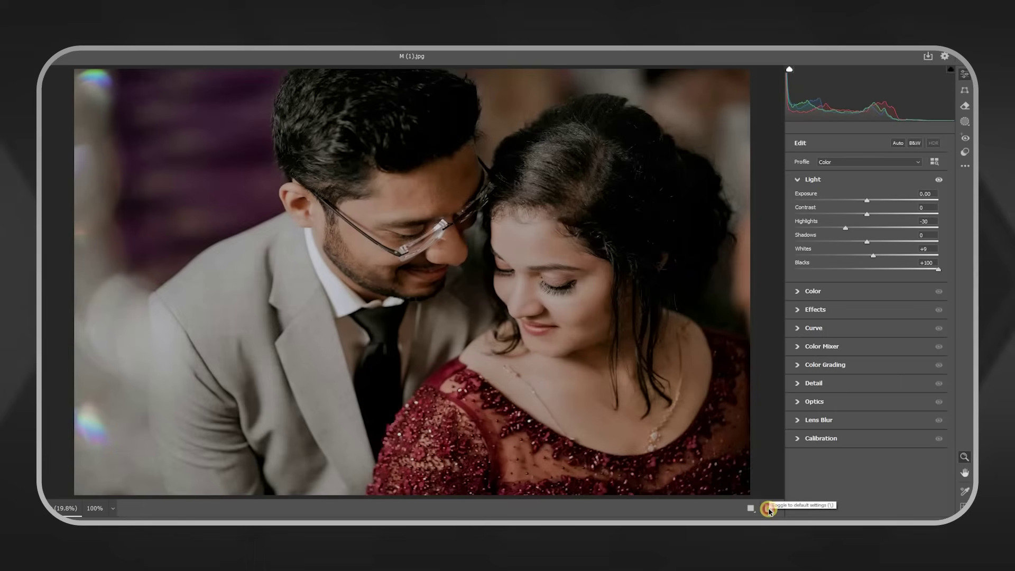
left_click(769, 509)
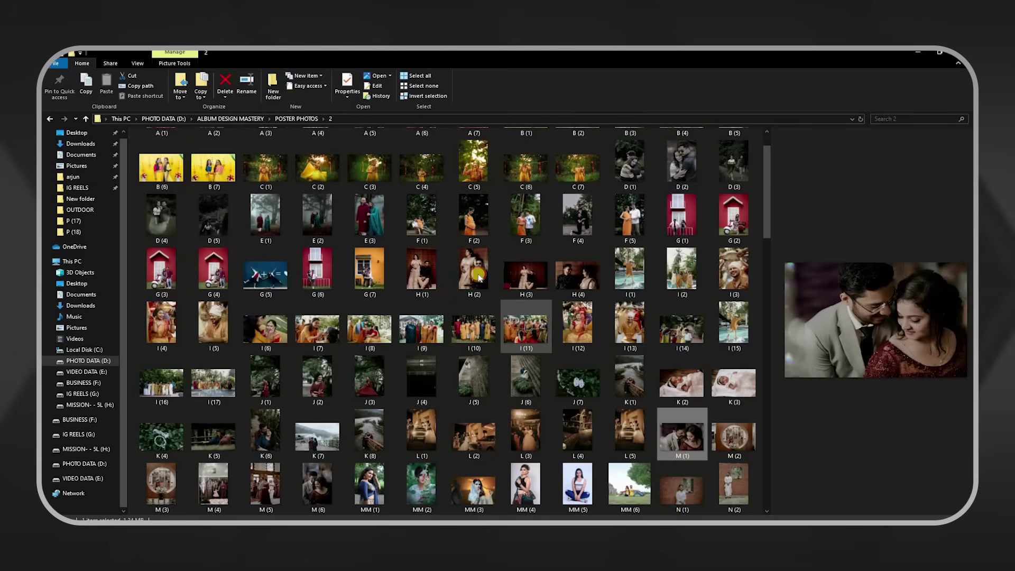
left_click(478, 273)
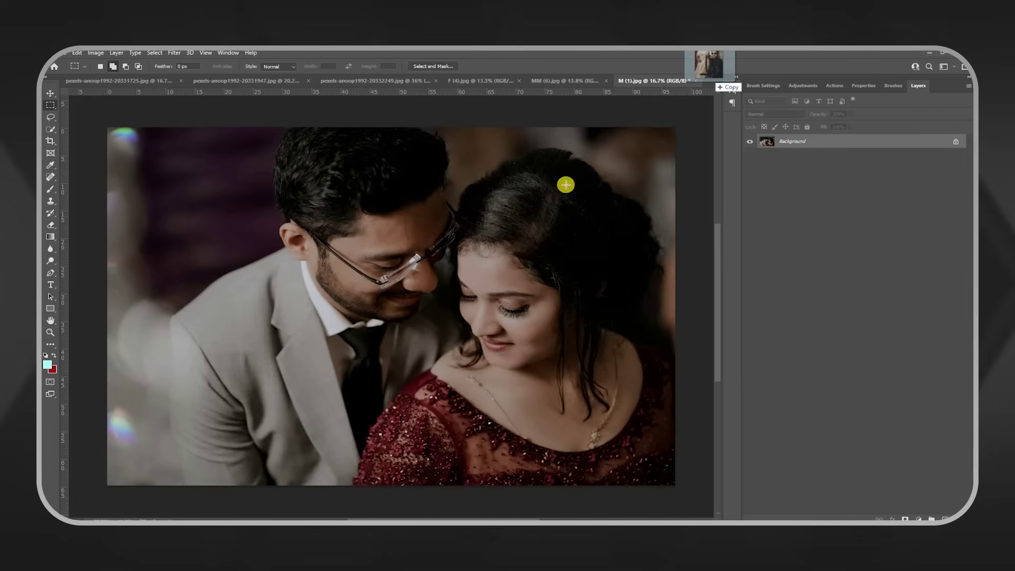
Bring the H (2) photo into Photoshop and open it in Camera Raw Filter.
left_click_drag(707, 78, 453, 272)
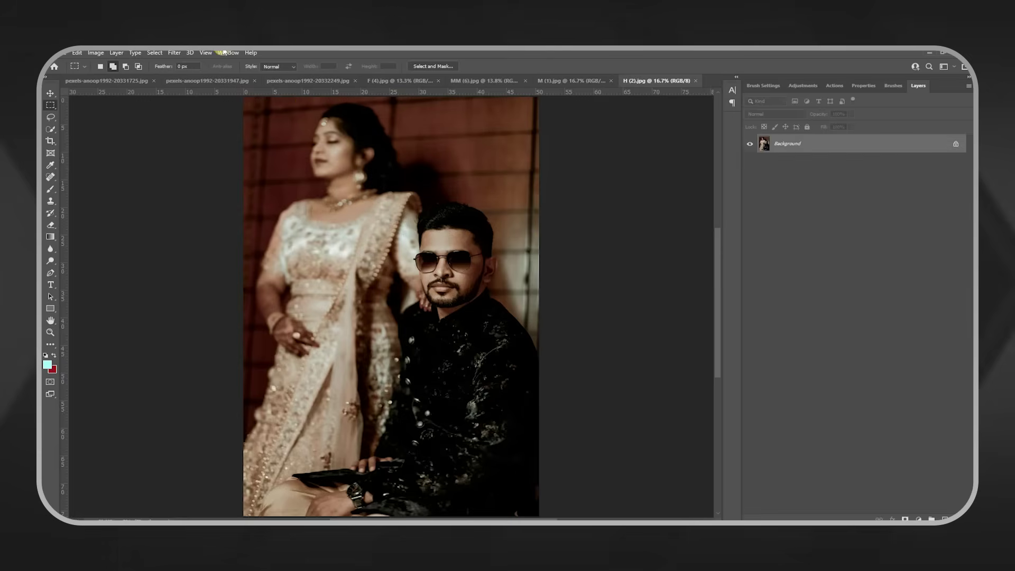
key("alt+t")
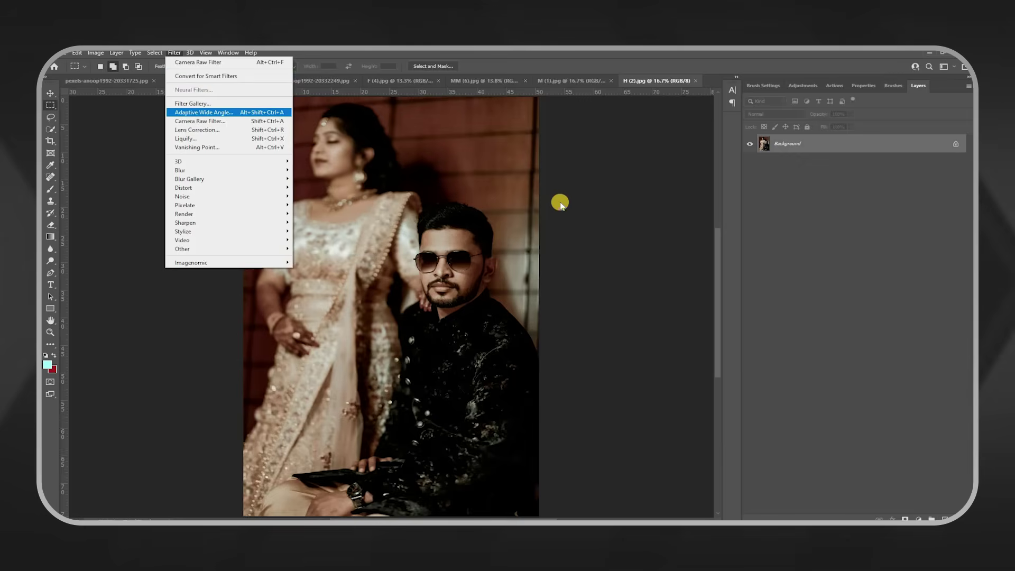
key("Return")
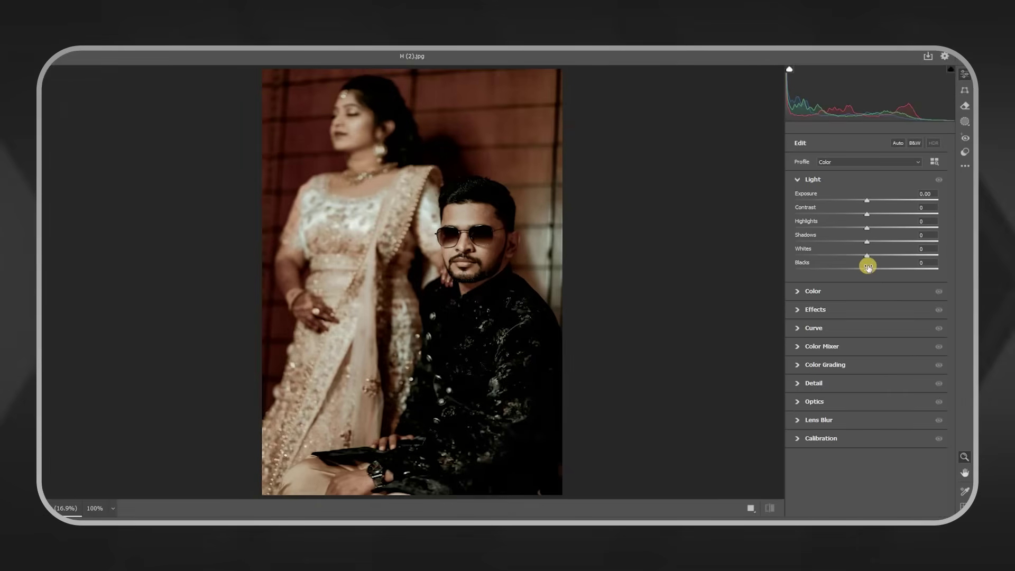
Set Blacks +100, Shadows +33 and Highlights -63, compare, and apply.
left_click(939, 270)
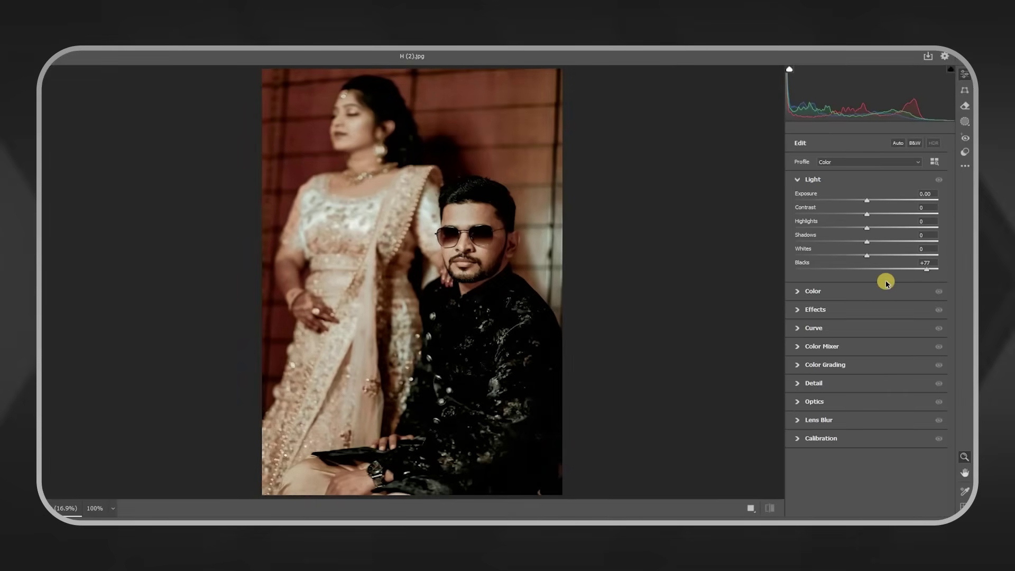
left_click(890, 241)
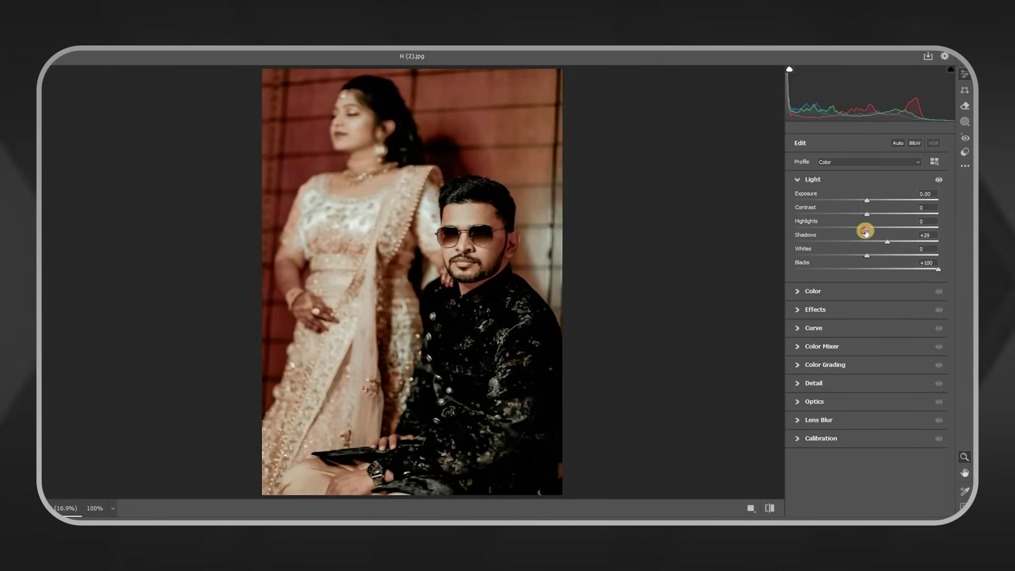
left_click(822, 228)
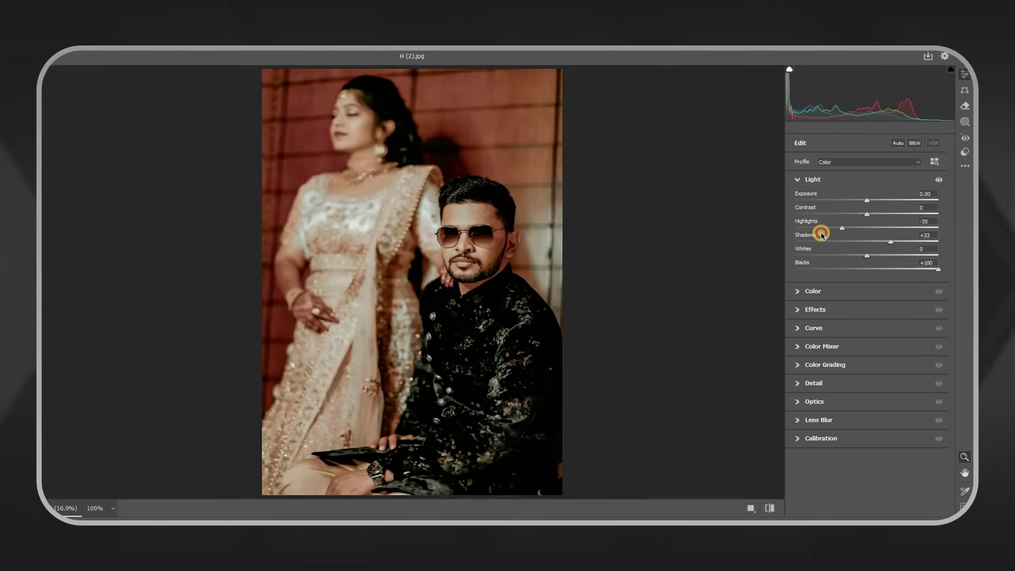
left_click(768, 509)
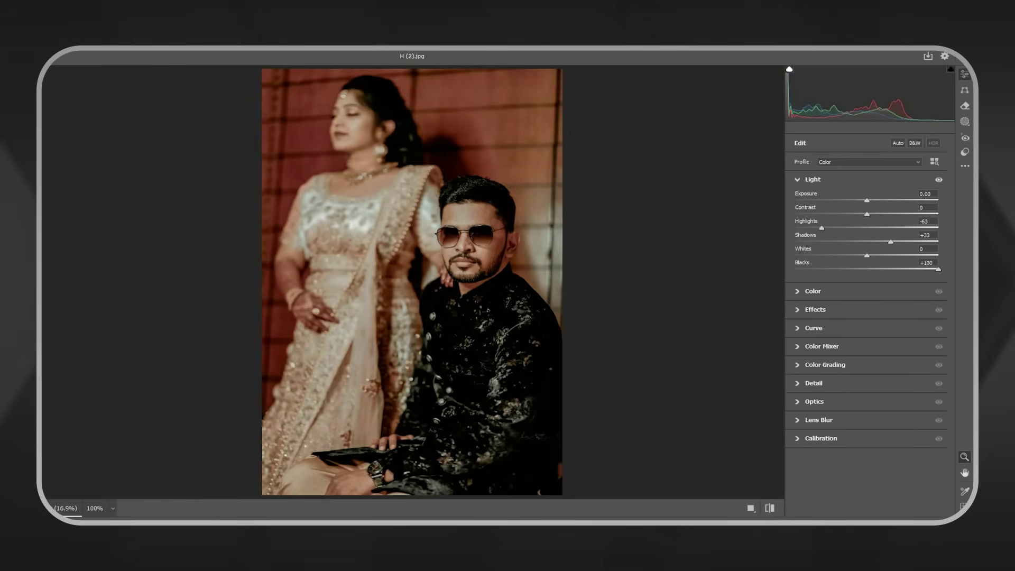
left_click(915, 518)
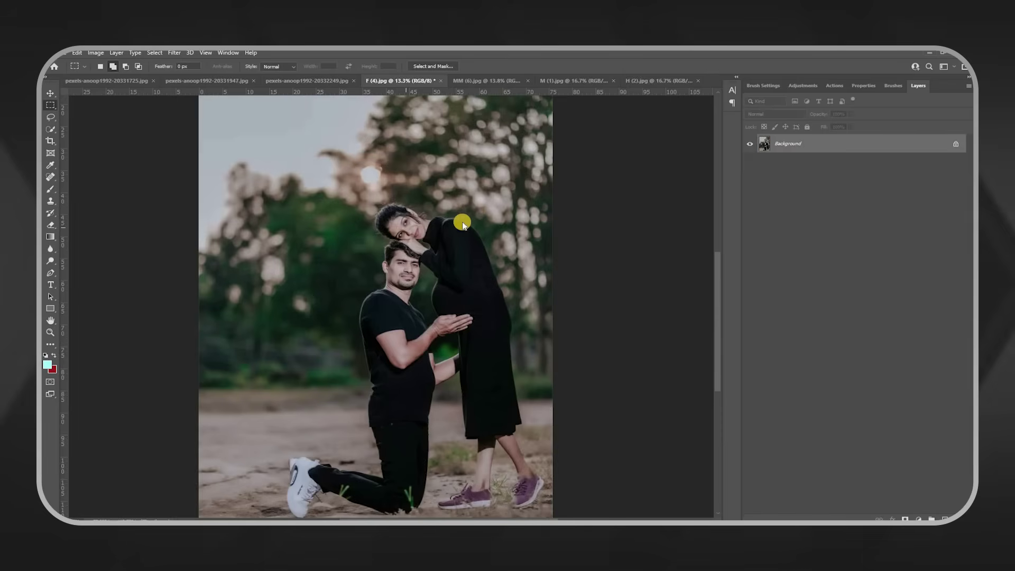
Open Camera Raw on F (4).jpg and push Contrast to +100.
key("shift+ctrl+a")
scroll(499, 263, "up", 3)
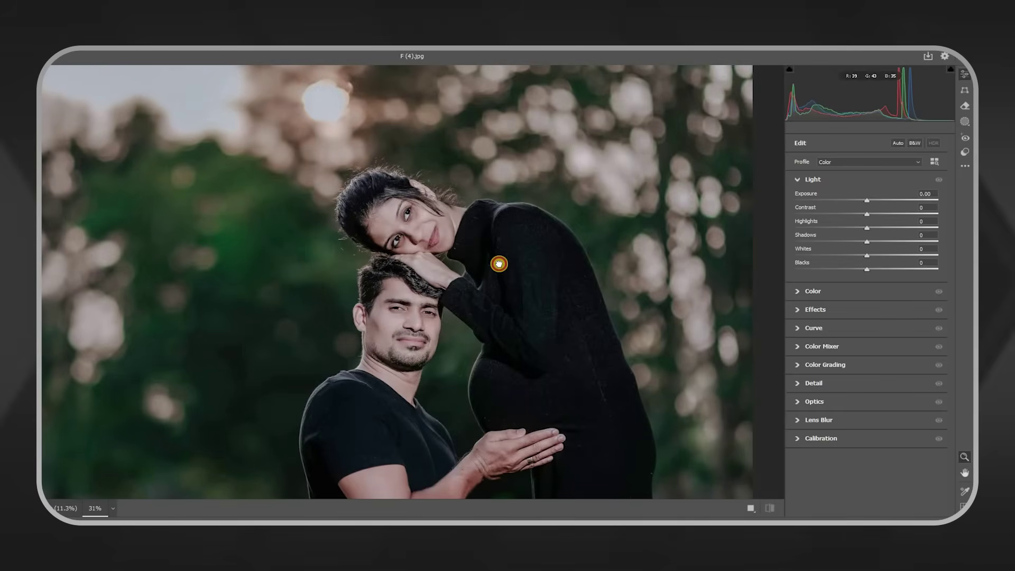
scroll(498, 264, "down", 1)
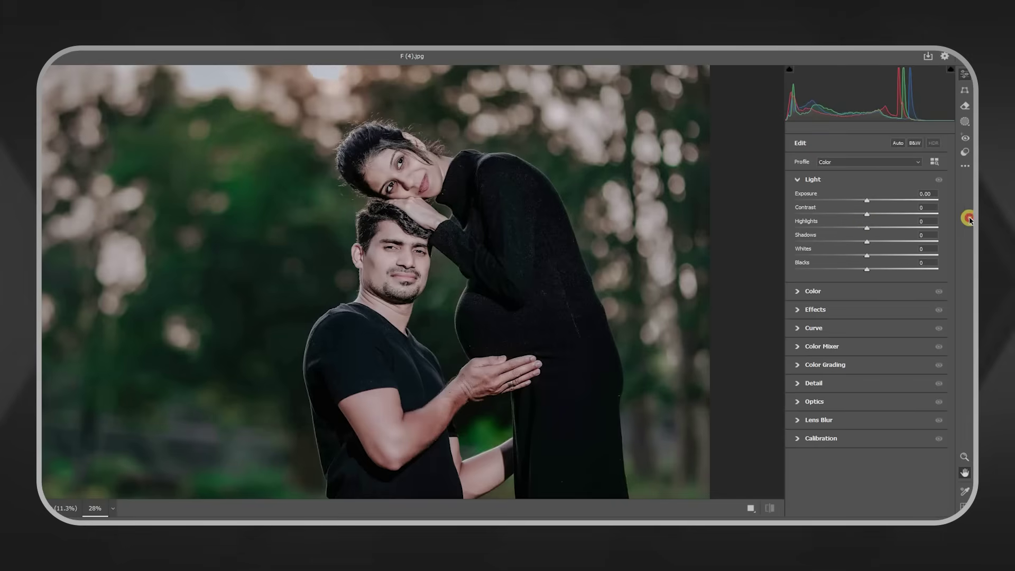
left_click_drag(867, 214, 969, 219)
key("z")
scroll(531, 305, "up", 1)
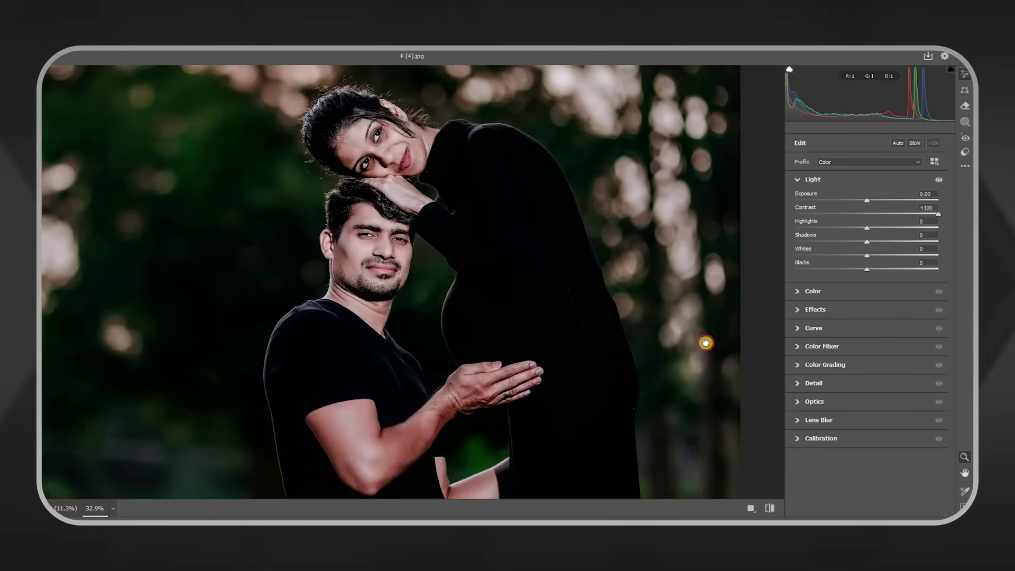
Check the sky, then lower Contrast and settle it at about +10.
key("h")
mouse_move(369, 199)
left_mouse_down()
mouse_move(327, 270)
mouse_move(344, 266)
left_mouse_up()
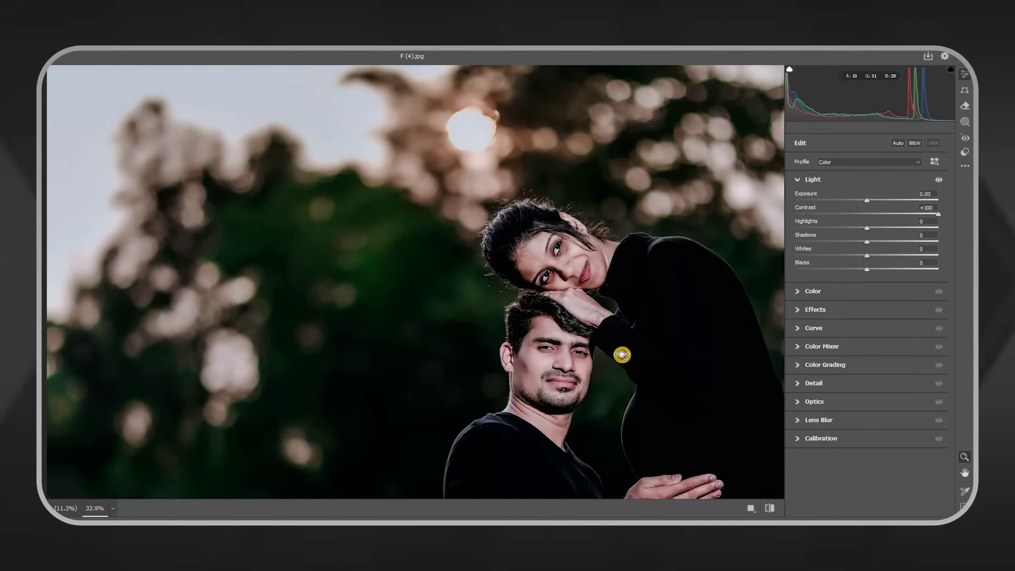
left_click(610, 356, "alt")
mouse_move(939, 214)
left_mouse_down()
mouse_move(796, 214)
mouse_move(874, 214)
left_mouse_up()
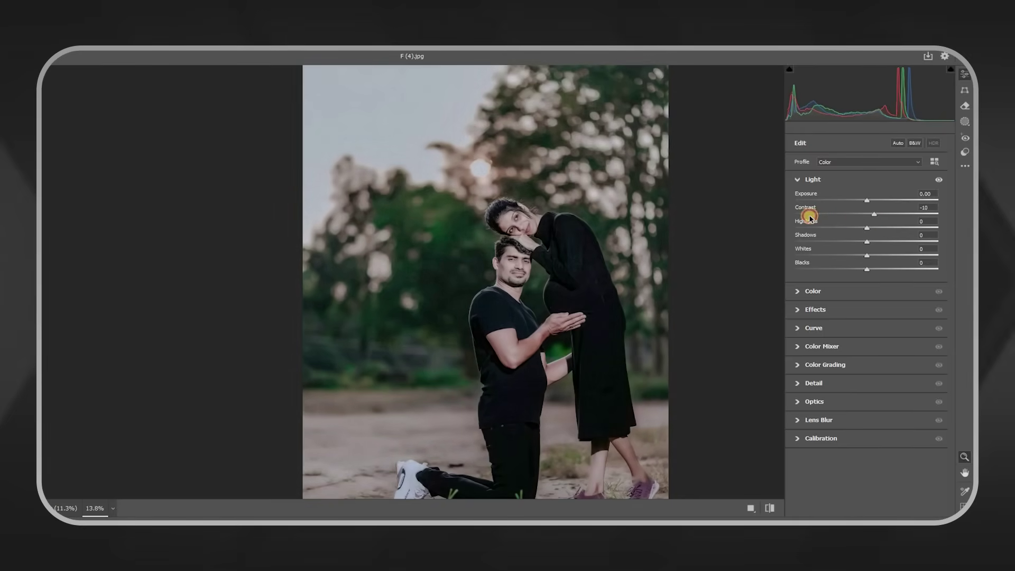
mouse_move(810, 218)
left_mouse_down()
mouse_move(887, 220)
mouse_move(809, 214)
left_mouse_up()
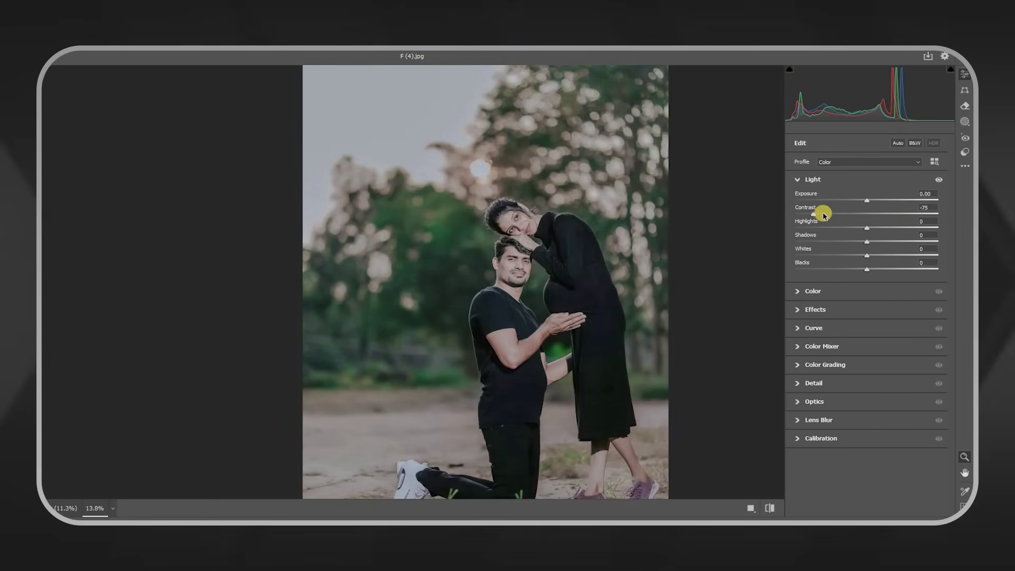
left_click_drag(870, 221, 874, 220)
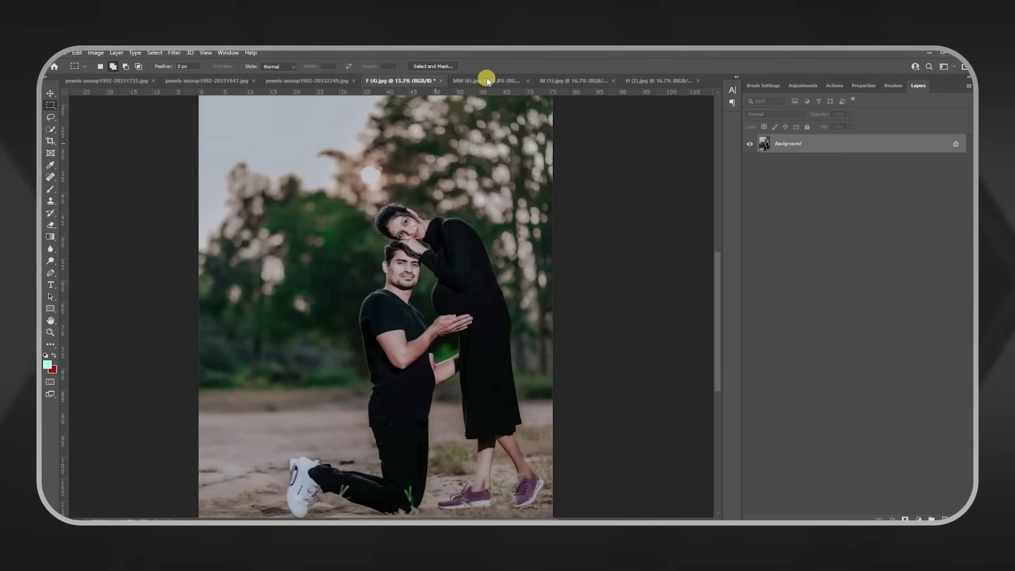
Give MM (6).jpg Contrast +78, Highlights -32 and Shadows +27, compare before/after, and apply.
left_click(486, 83)
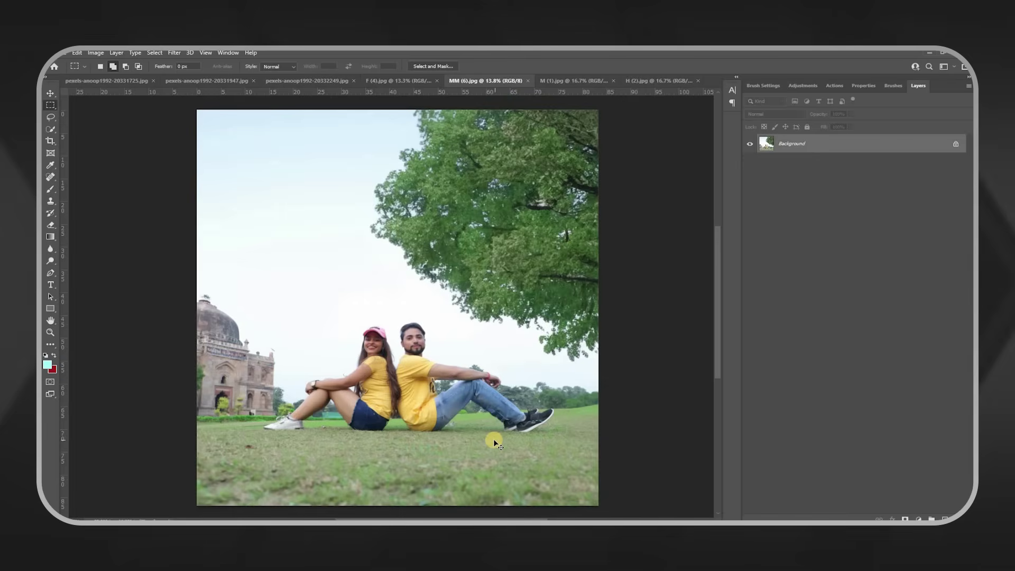
scroll(493, 439, "up", 1)
key("ctrl+shift+a")
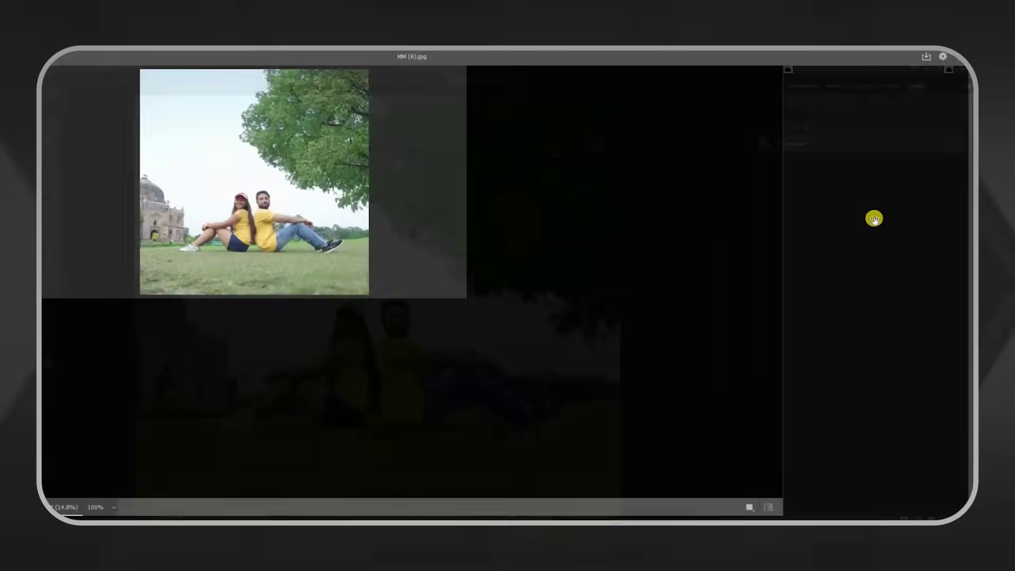
left_click_drag(868, 213, 922, 217)
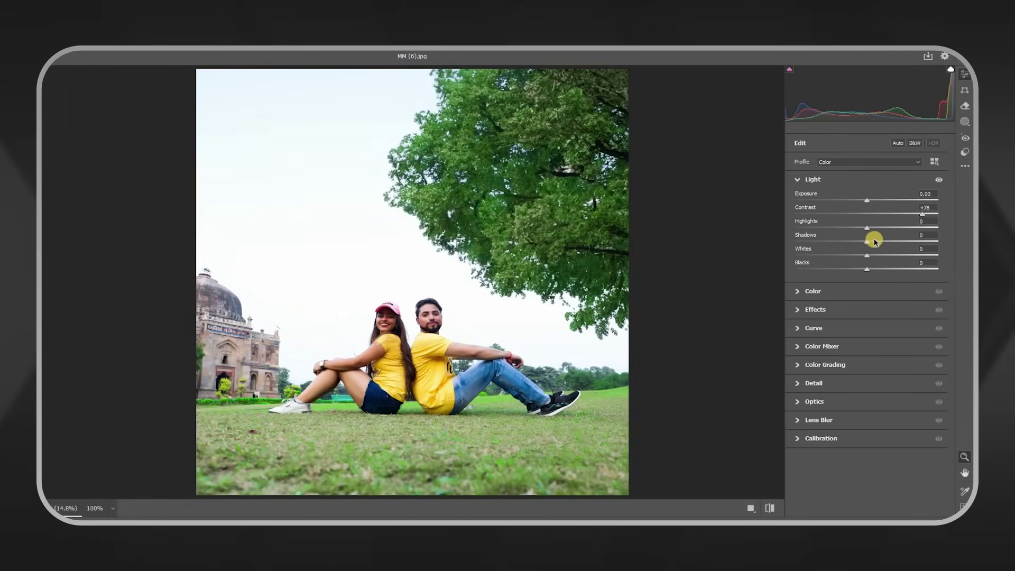
mouse_move(876, 242)
left_mouse_down()
mouse_move(888, 242)
mouse_move(843, 231)
left_mouse_up()
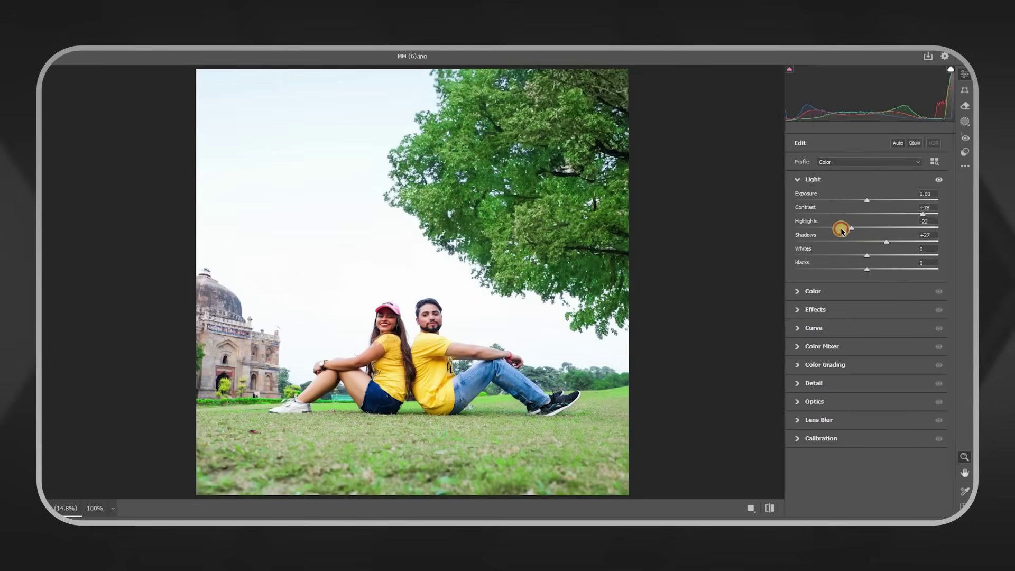
left_click(770, 508)
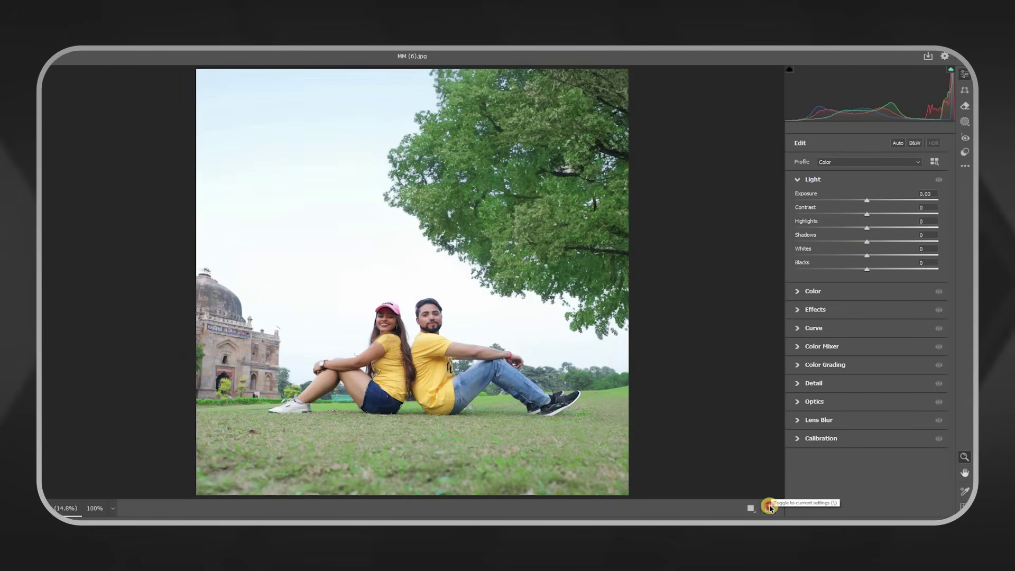
left_click(770, 507)
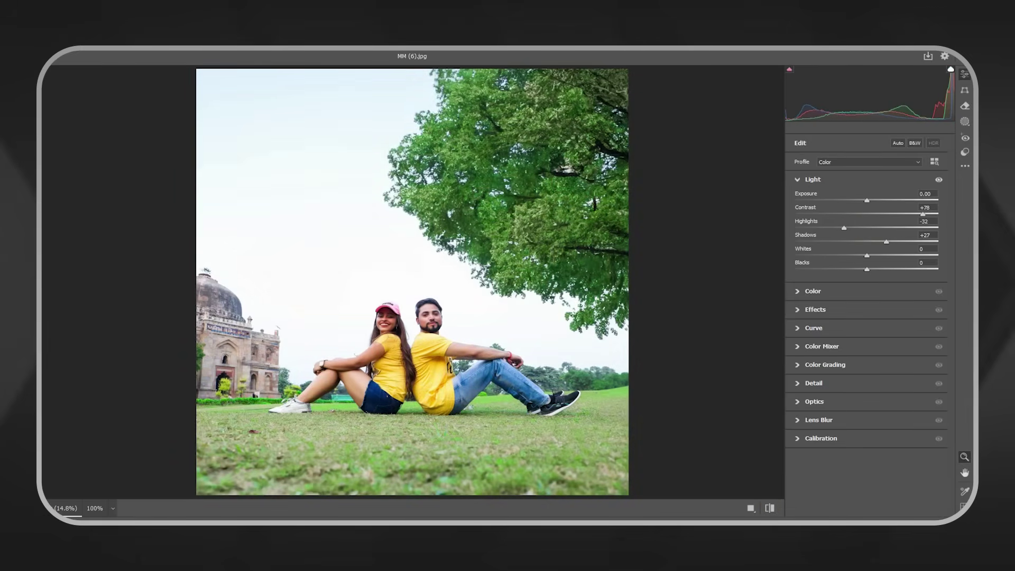
key("Return")
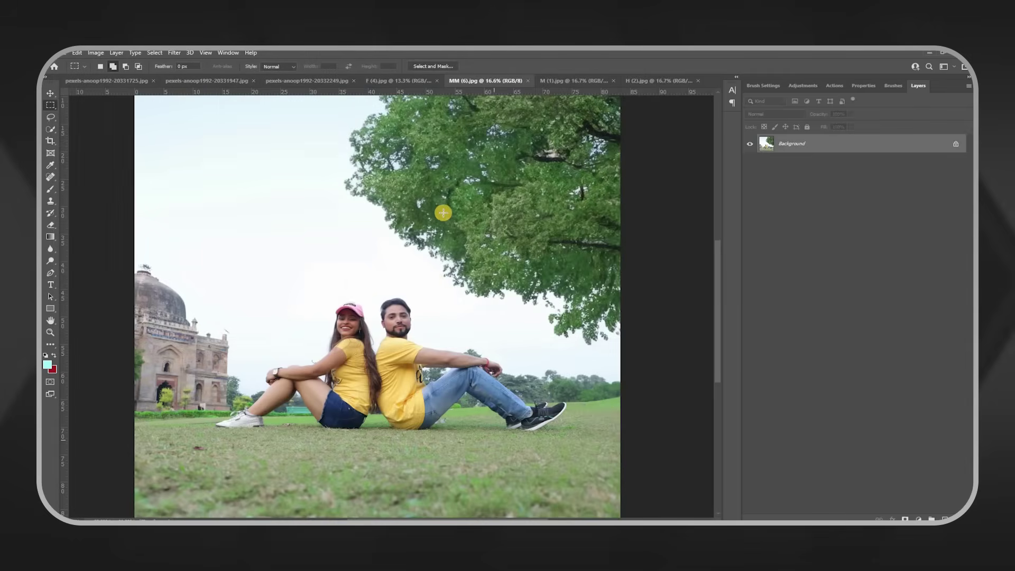
Set M (1).jpg to Exposure -0.10, Highlights +16, Shadows +57, Whites +31, Blacks +43, then show the red-saree portrait.
left_click(401, 81)
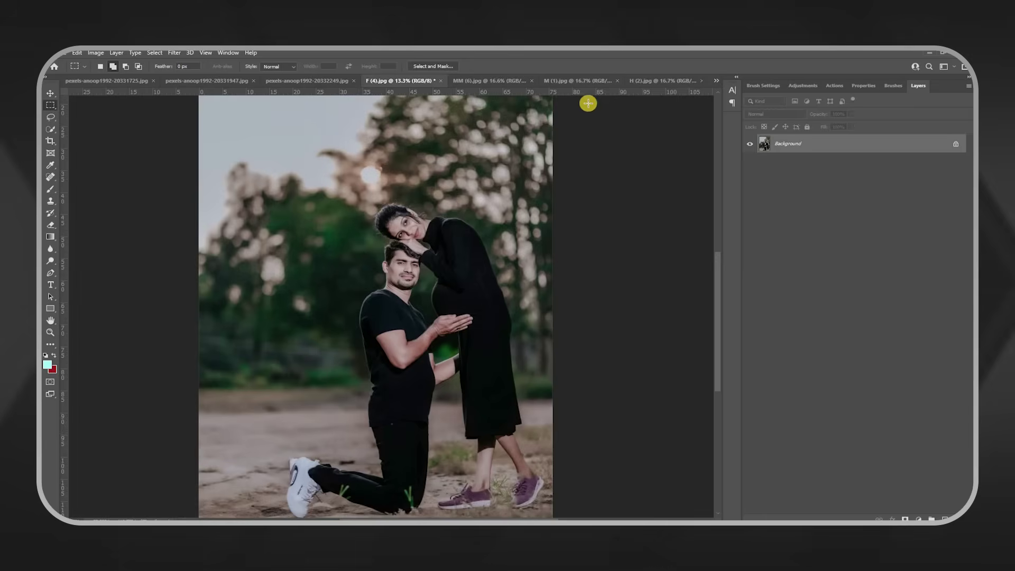
left_click(563, 80)
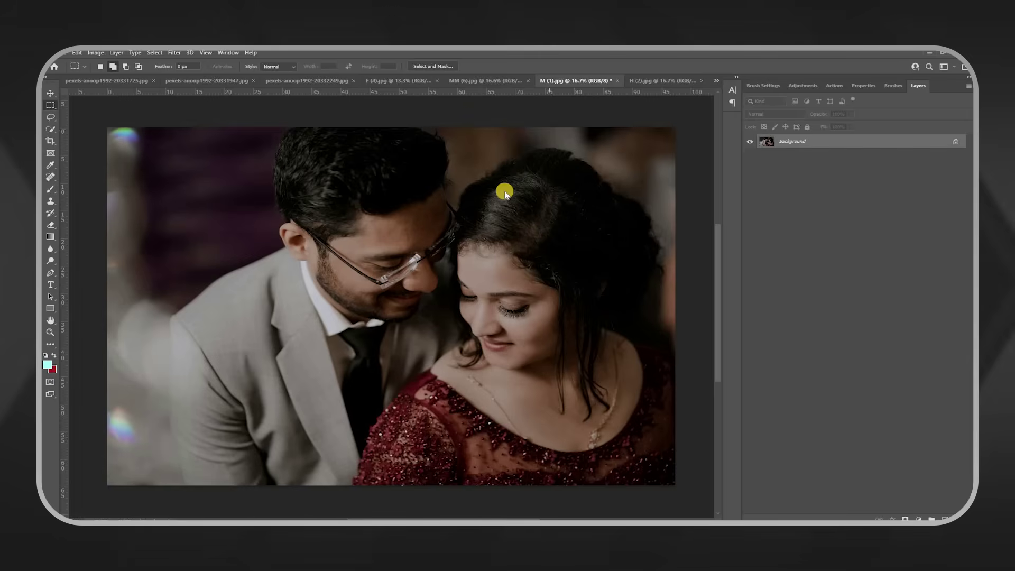
key("ctrl+shift+a")
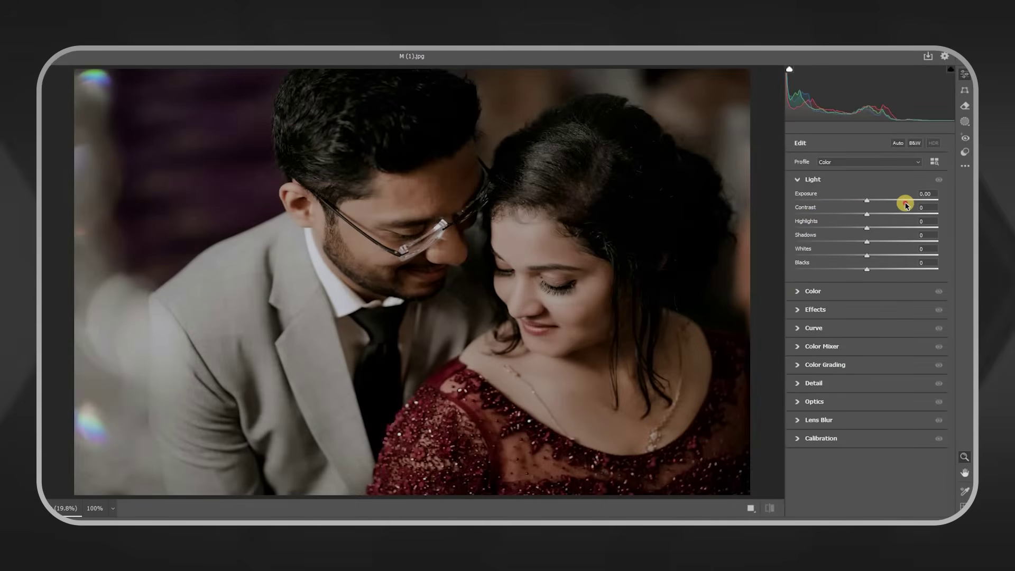
mouse_move(907, 200)
left_mouse_down()
mouse_move(871, 200)
mouse_move(866, 215)
mouse_move(937, 214)
mouse_move(845, 214)
mouse_move(872, 220)
left_mouse_up()
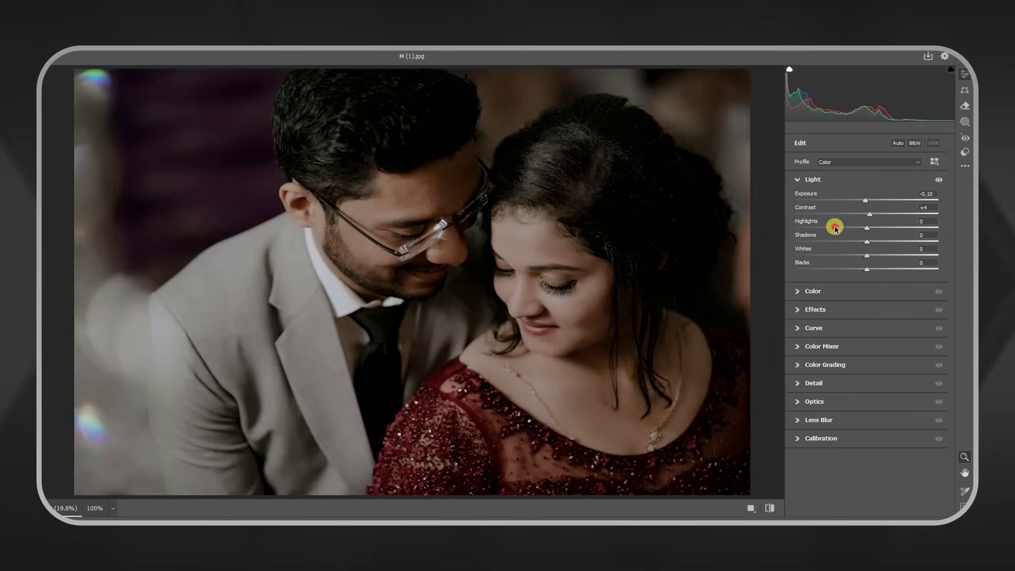
mouse_move(867, 228)
left_mouse_down()
mouse_move(837, 235)
mouse_move(909, 242)
mouse_move(884, 257)
mouse_move(912, 268)
left_mouse_up()
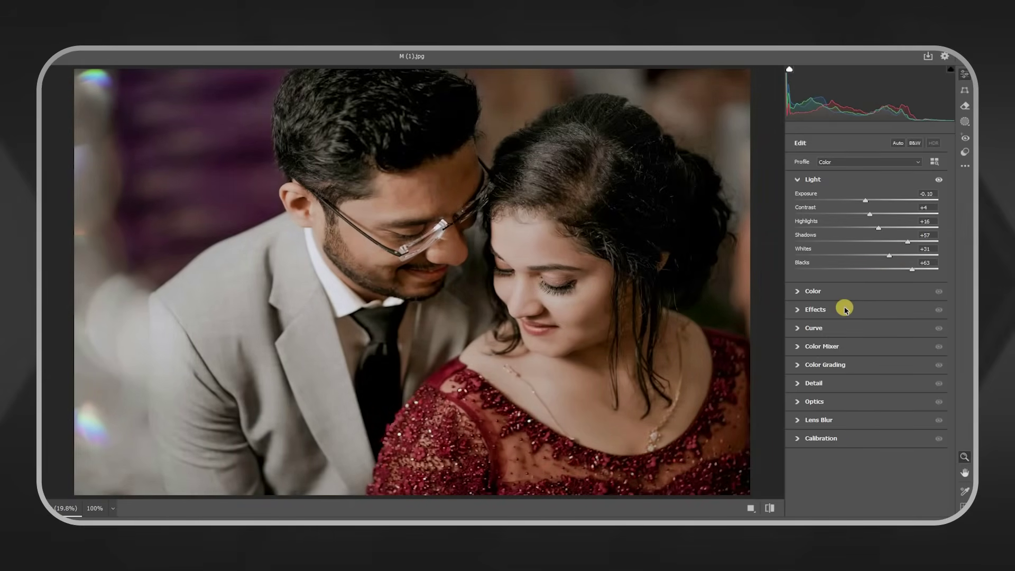
left_click(813, 292)
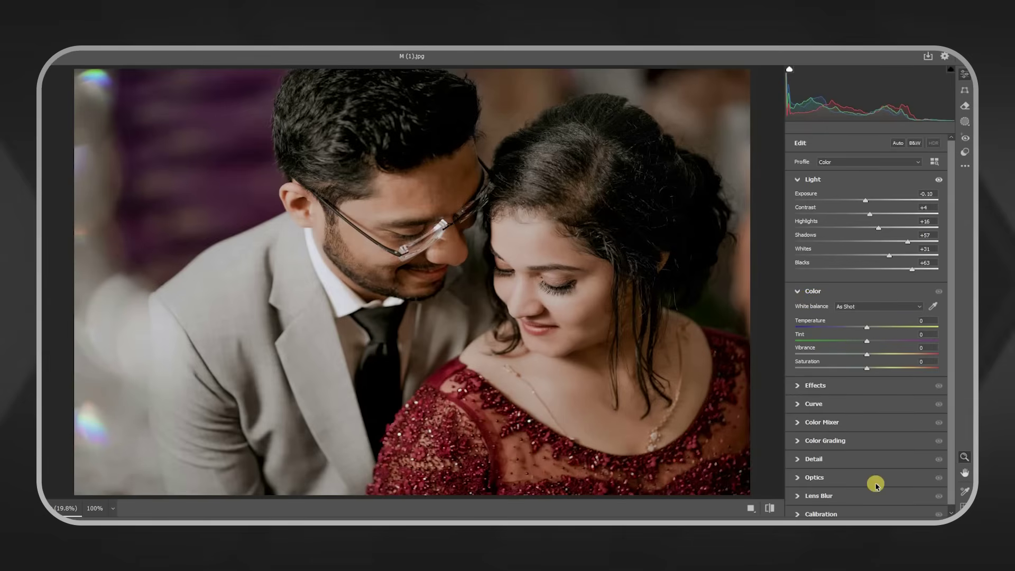
key("Return")
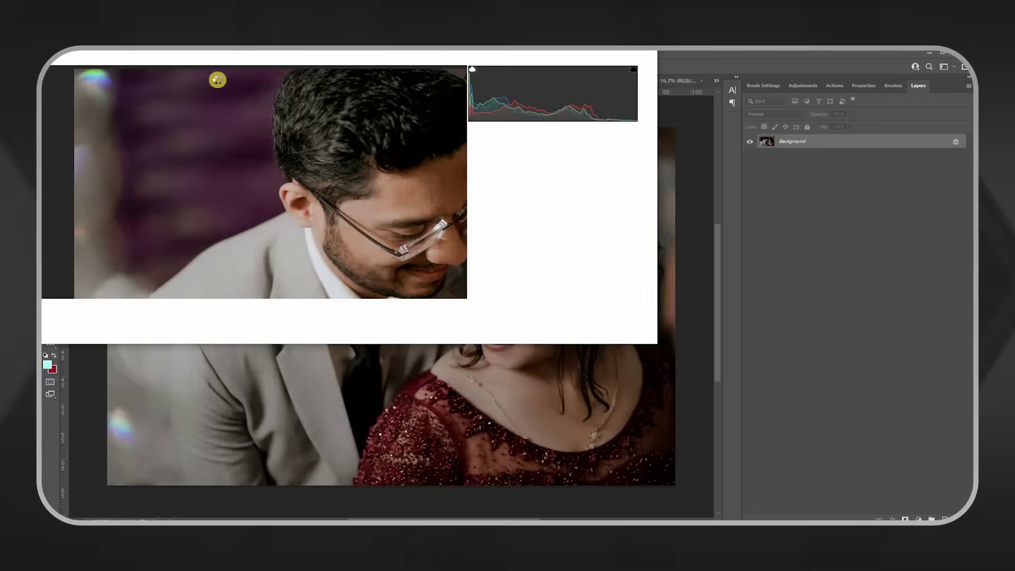
left_click(216, 80)
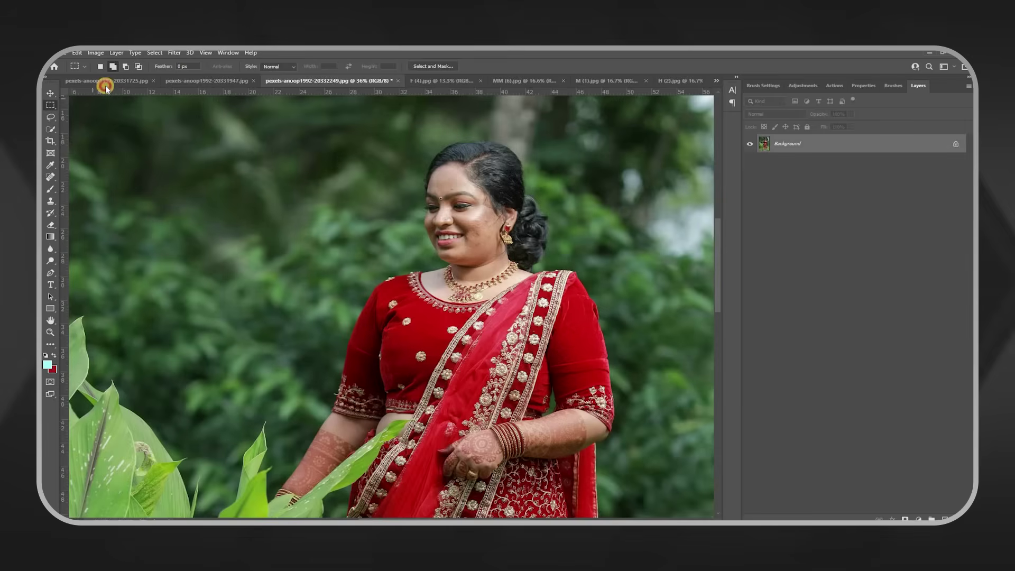
Cool the HALDI photo's white balance to Temperature -7, keeping Tint at 0.
left_click(106, 84)
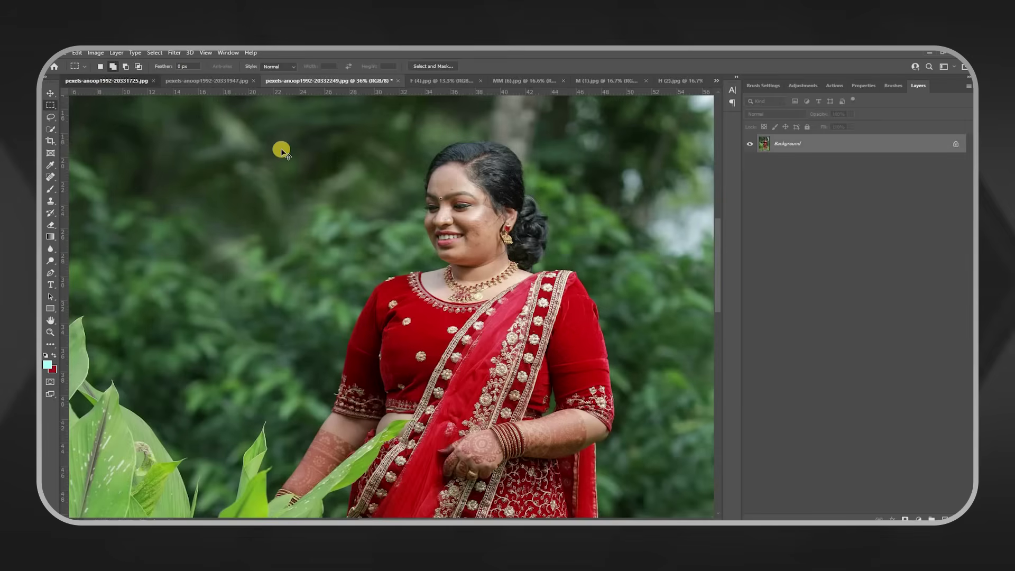
key("shift+ctrl+a")
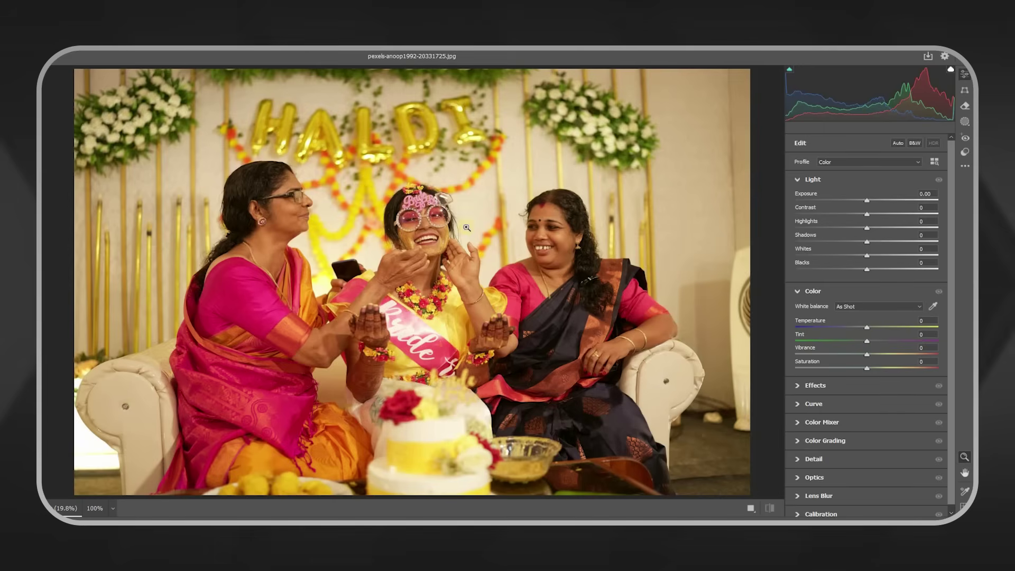
scroll(439, 262, "up", 2)
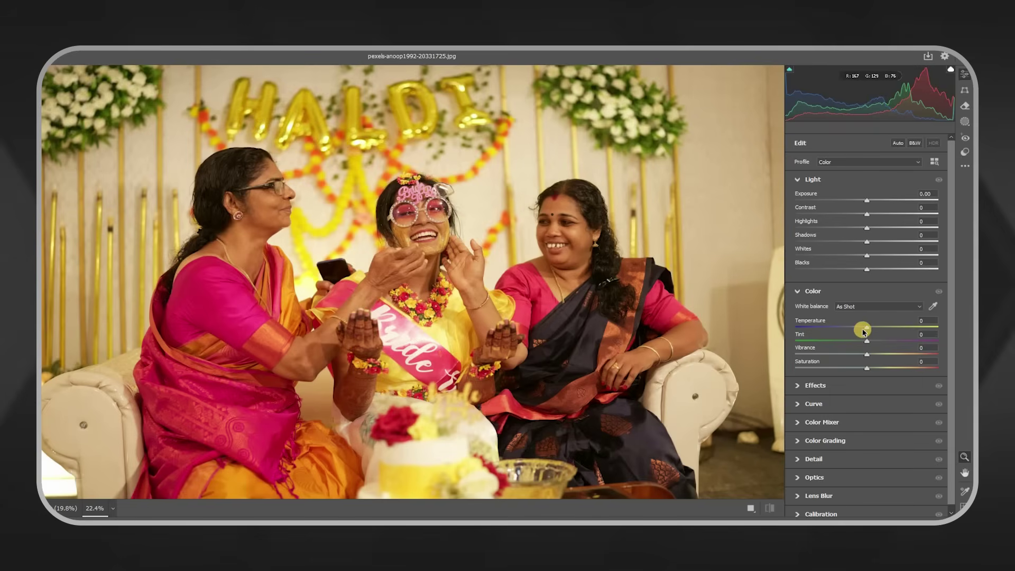
left_click_drag(867, 328, 845, 329)
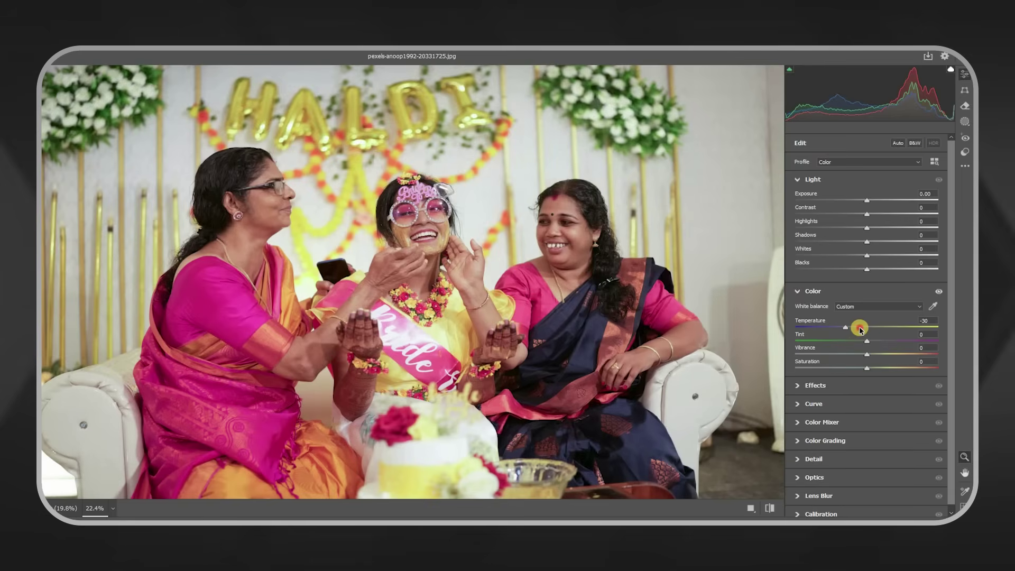
mouse_move(871, 329)
left_mouse_down()
mouse_move(787, 326)
mouse_move(865, 329)
left_mouse_up()
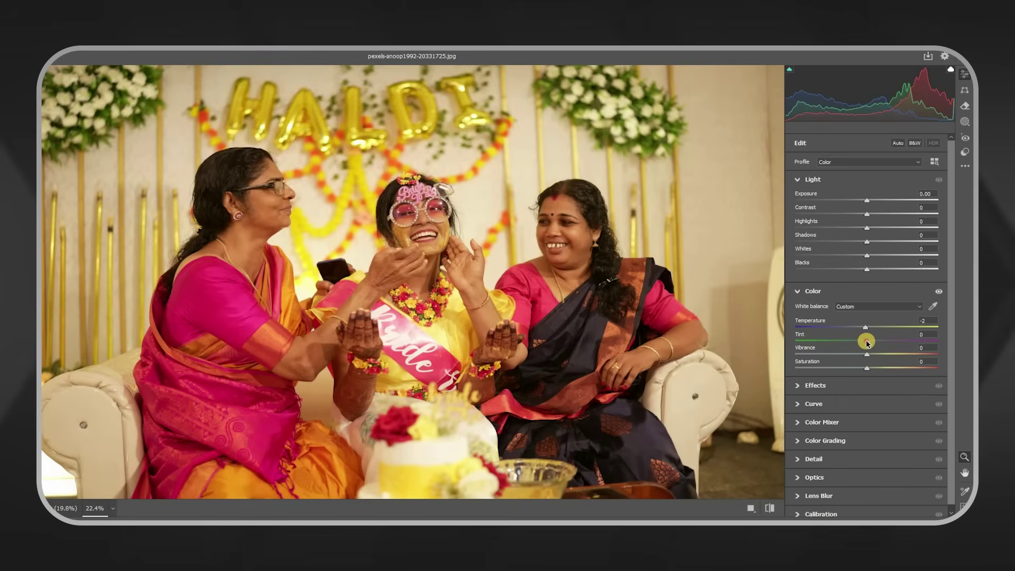
mouse_move(867, 341)
left_mouse_down()
mouse_move(910, 341)
mouse_move(896, 341)
left_mouse_up()
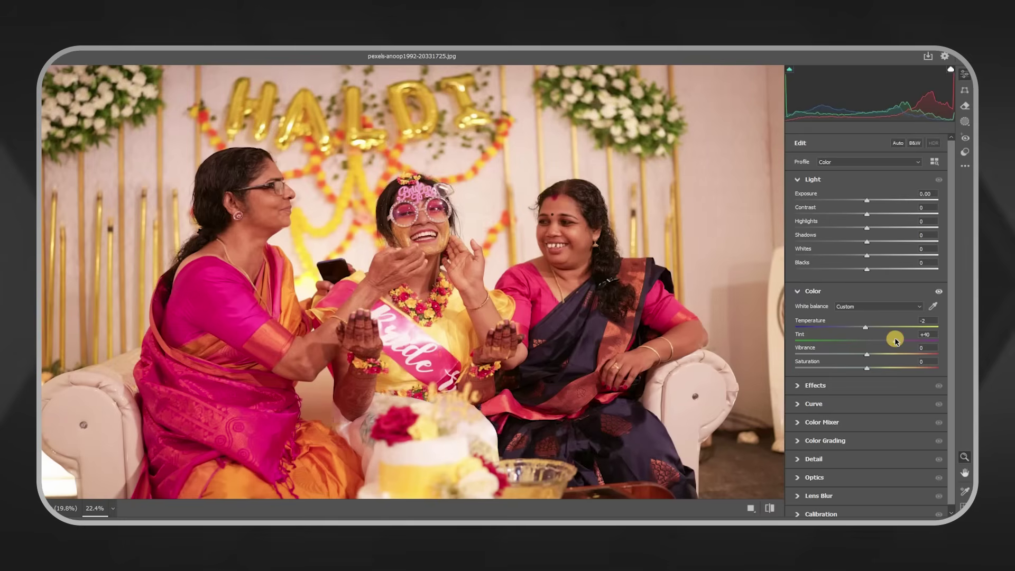
left_click(868, 342)
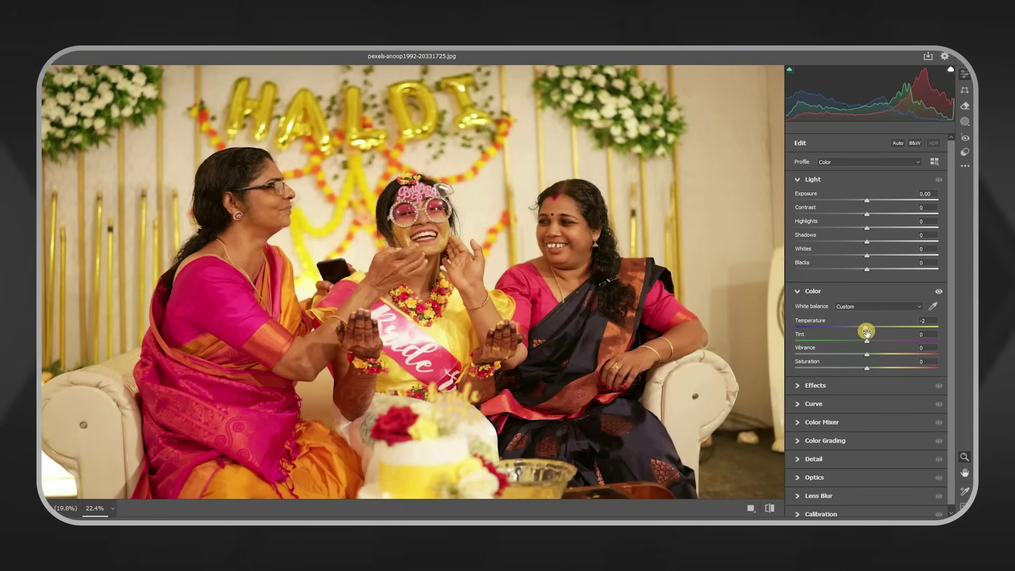
left_click_drag(865, 327, 865, 327)
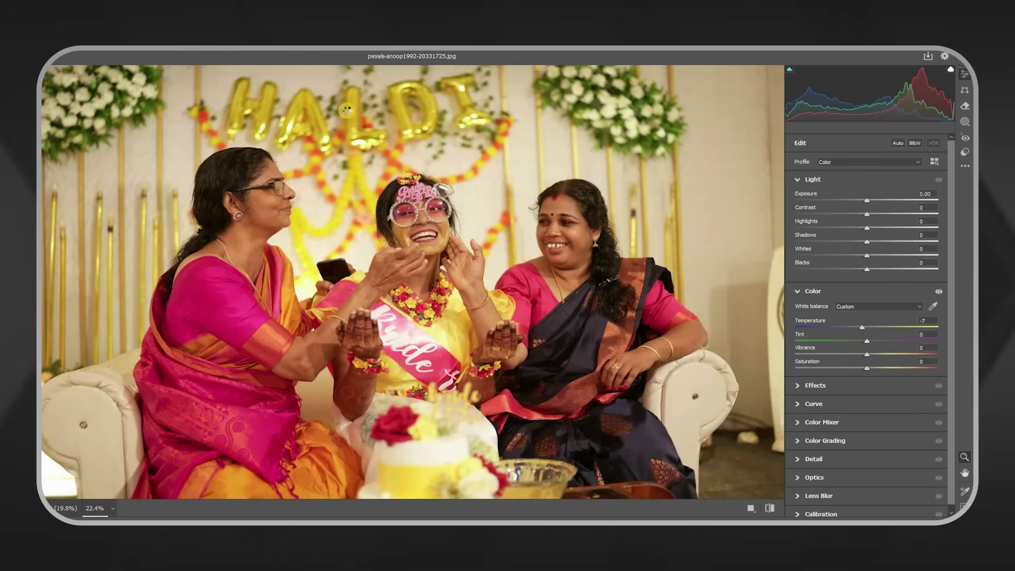
key("Return")
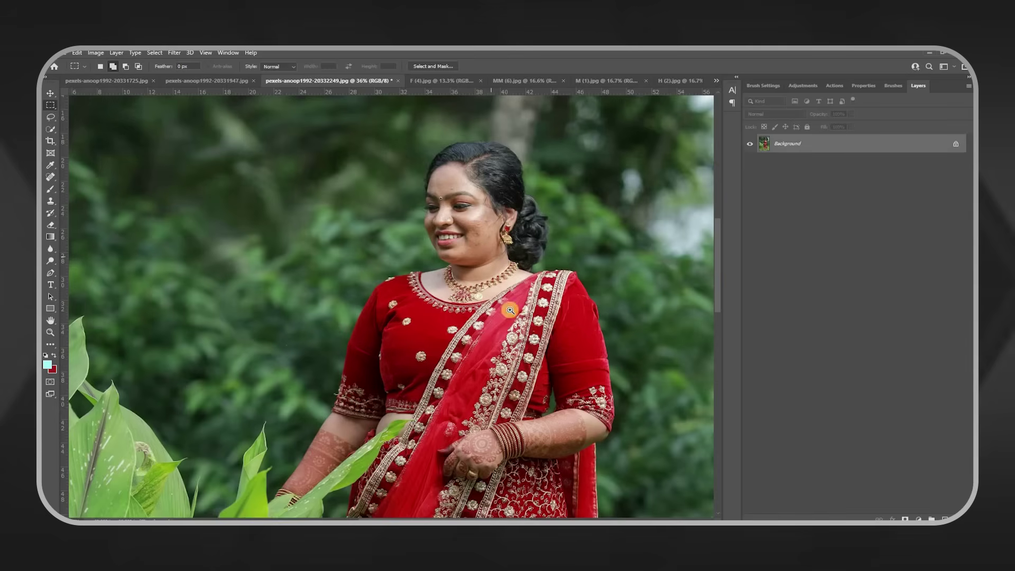
Try Saturation and Vibrance boosts on the red-saree portrait, then reset Vibrance to zero.
key("ctrl+shift+a")
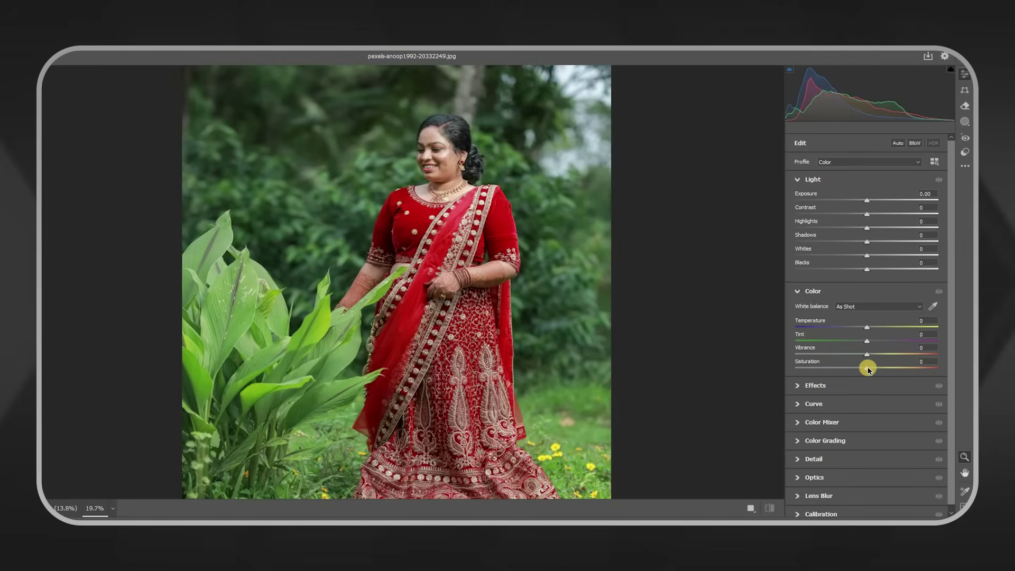
left_click_drag(868, 368, 936, 369)
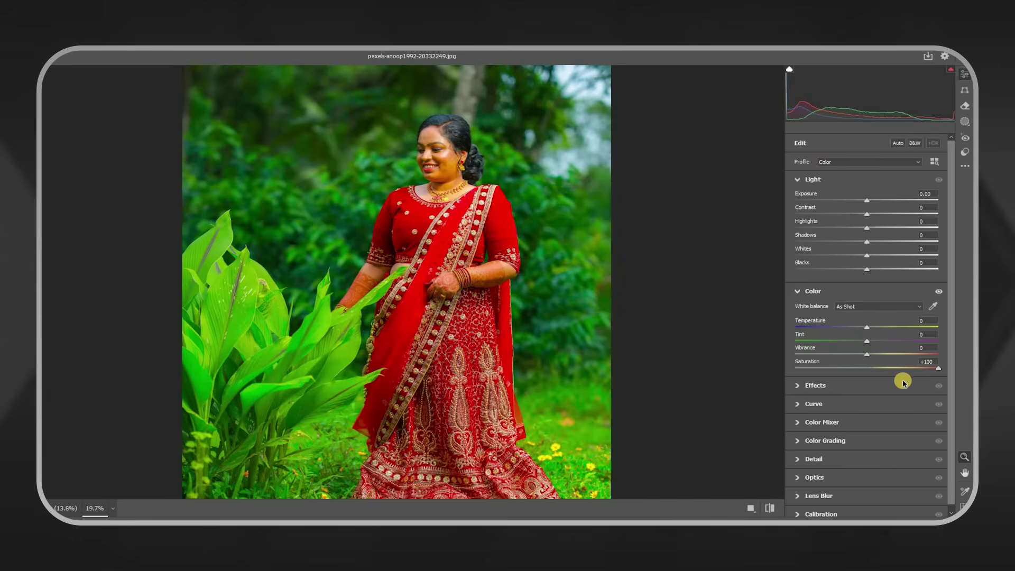
mouse_move(866, 371)
left_mouse_down()
mouse_move(787, 369)
mouse_move(911, 368)
mouse_move(851, 368)
left_mouse_up()
left_click(869, 369)
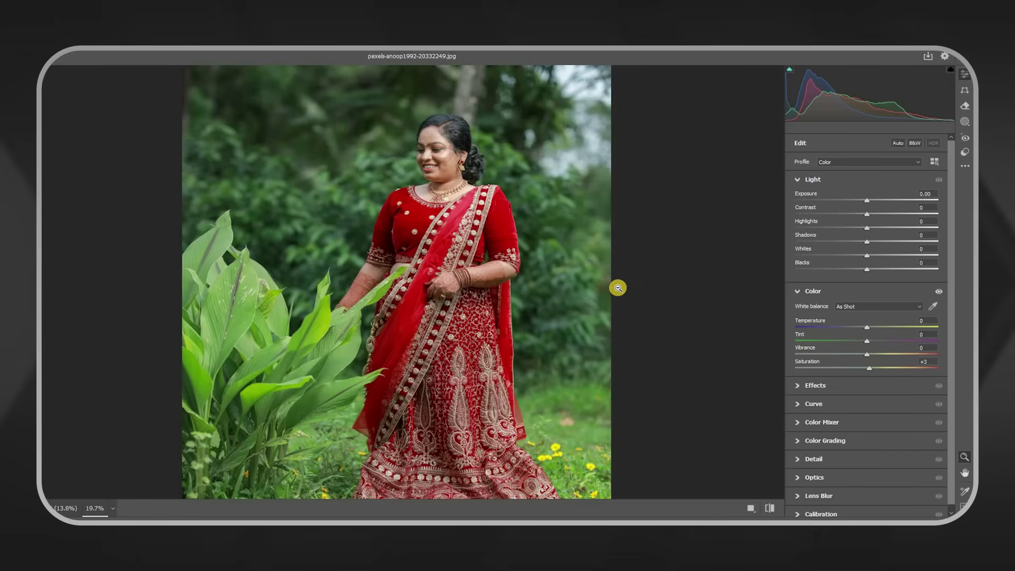
left_click(443, 222)
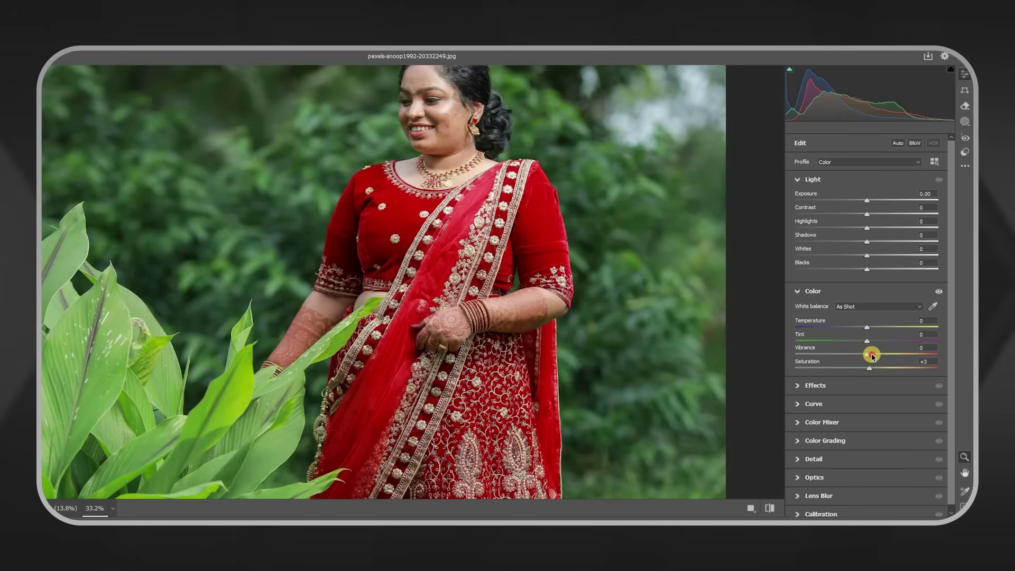
left_click_drag(869, 357, 915, 359)
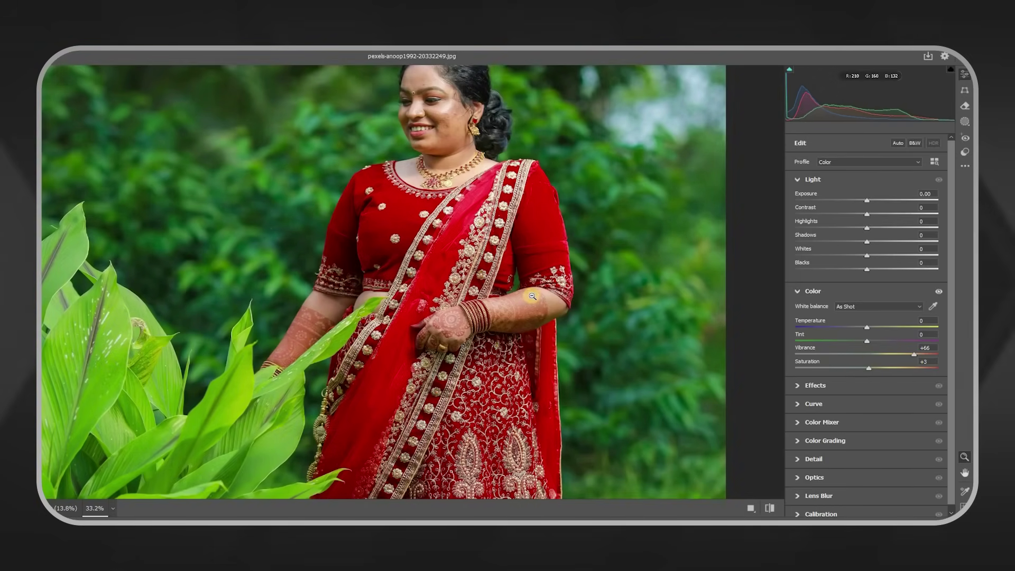
key("ctrl+0")
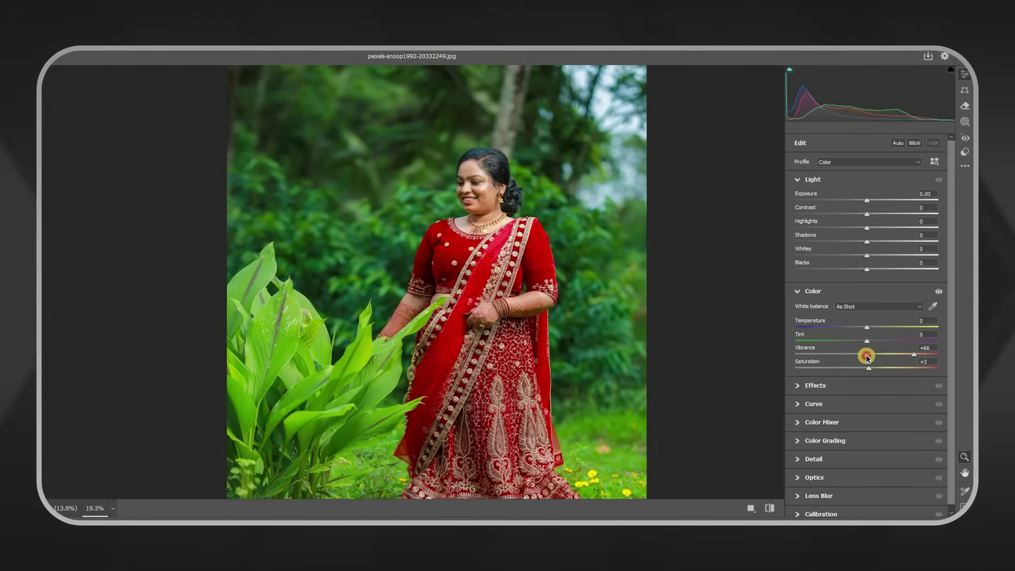
left_click(866, 355)
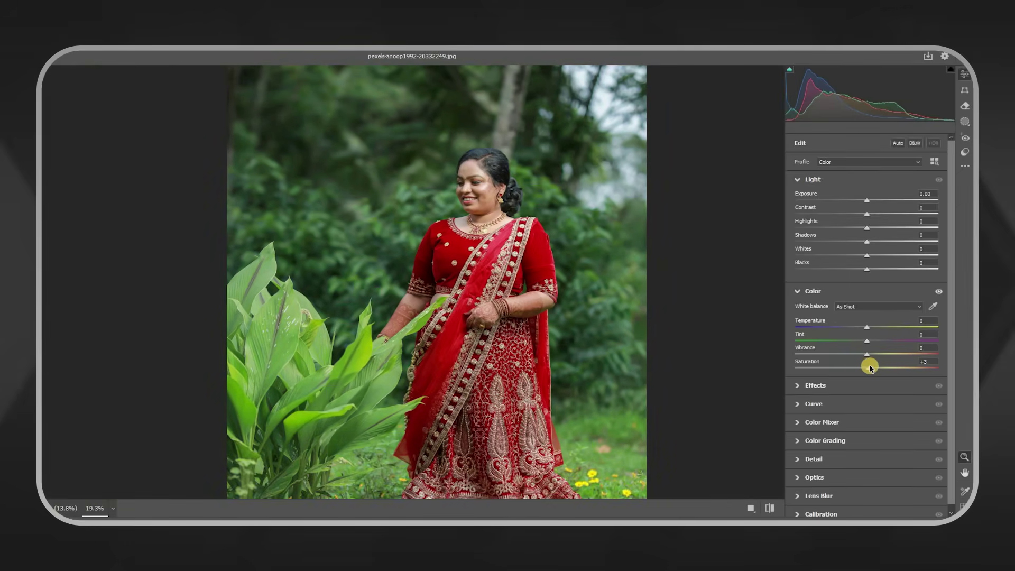
Compare a strong Saturation boost around +59, then reset Saturation to zero.
left_click_drag(870, 367, 918, 368)
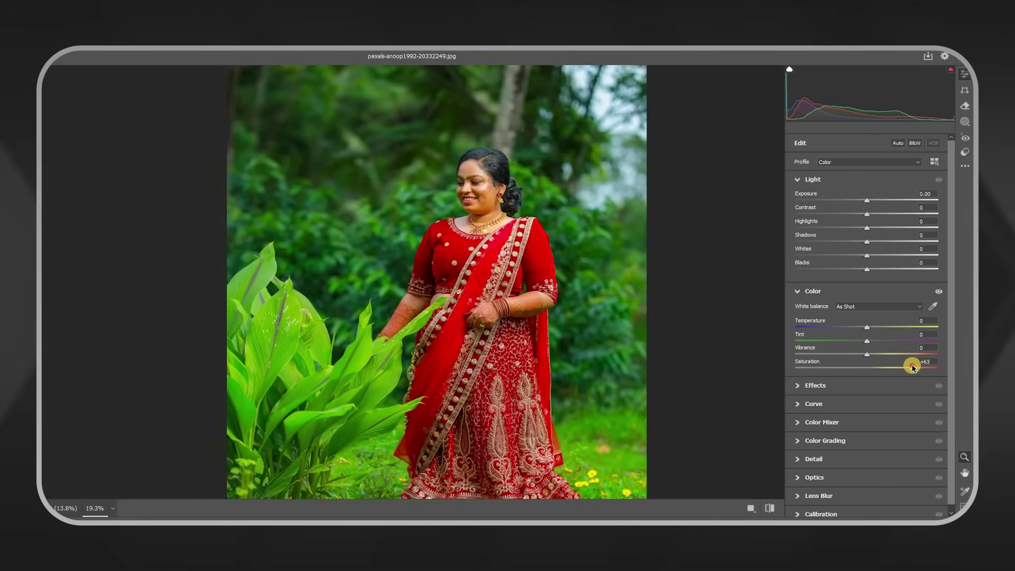
left_click_drag(911, 367, 909, 369)
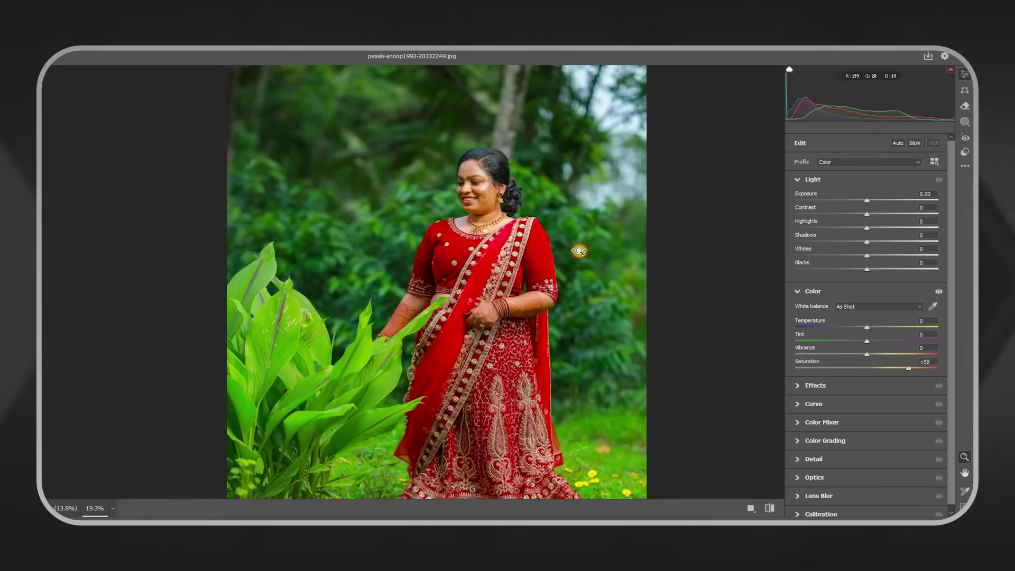
scroll(604, 268, "up", 3)
scroll(582, 273, "up", 3)
scroll(534, 283, "down", 5)
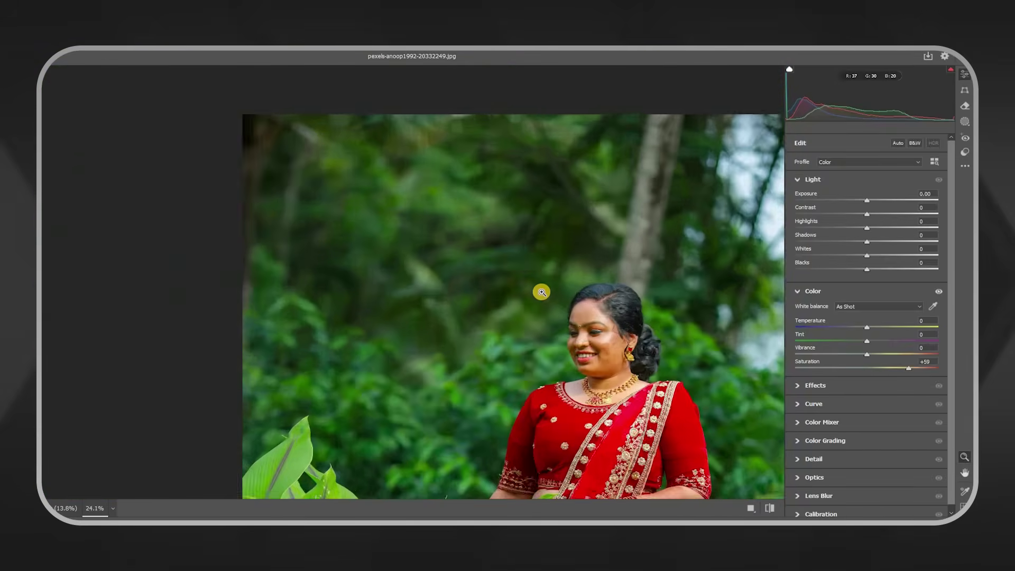
left_click(866, 369)
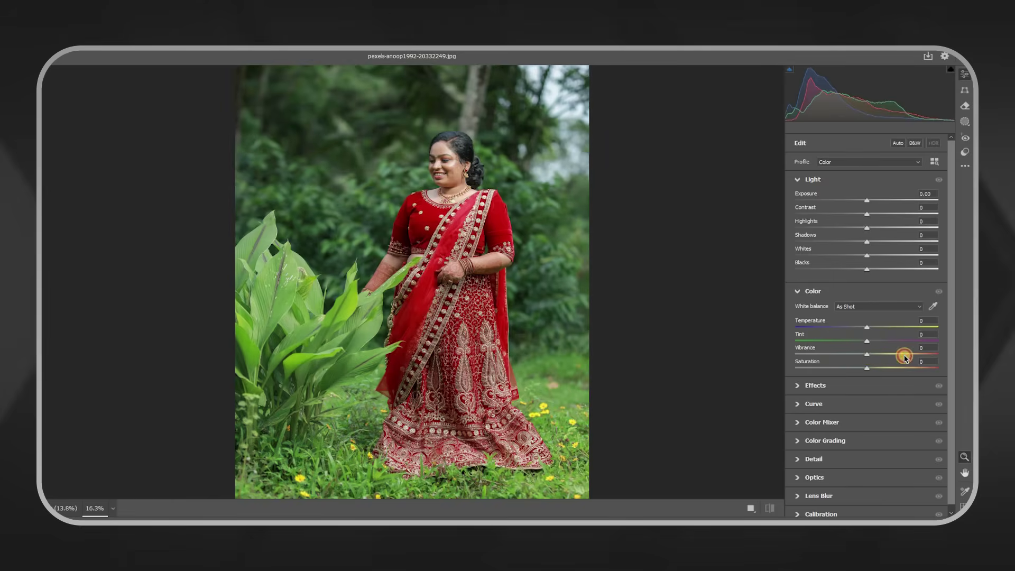
Set Vibrance to +61, apply it, and drag the next photo in from Explorer.
left_click_drag(905, 358, 910, 358)
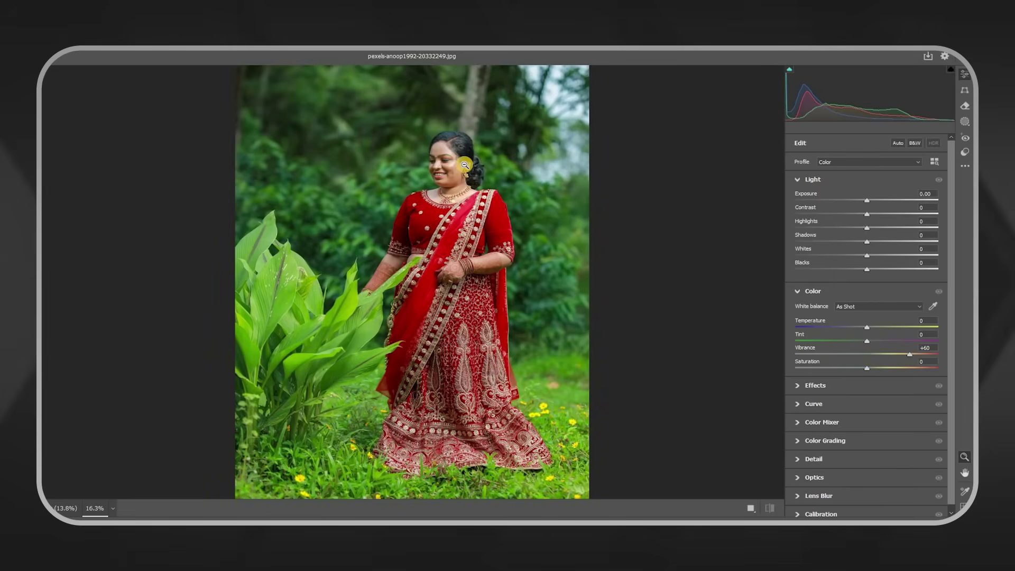
left_click_drag(515, 204, 557, 242)
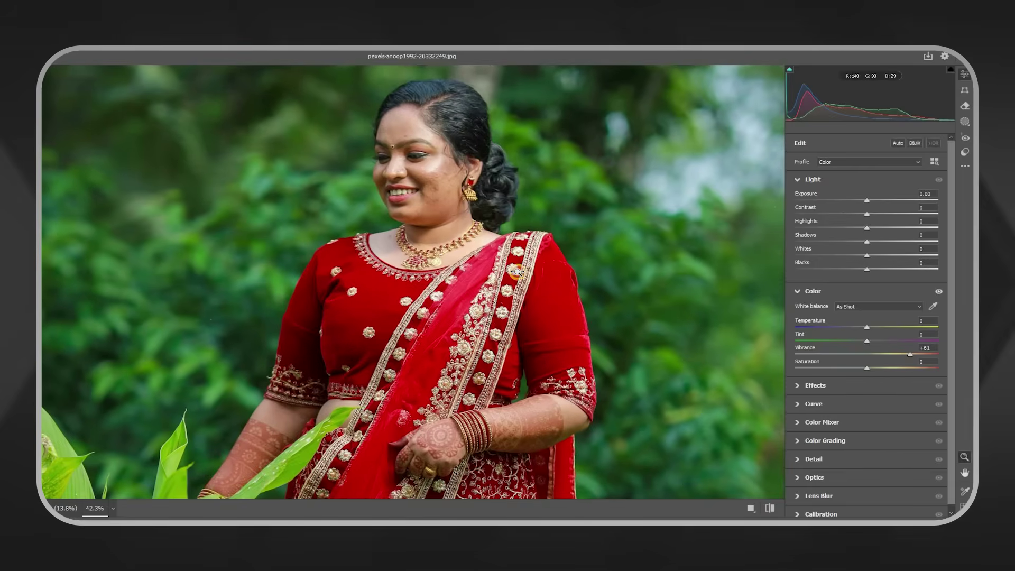
mouse_move(516, 269)
left_mouse_down()
mouse_move(511, 190)
mouse_move(466, 196)
left_mouse_up()
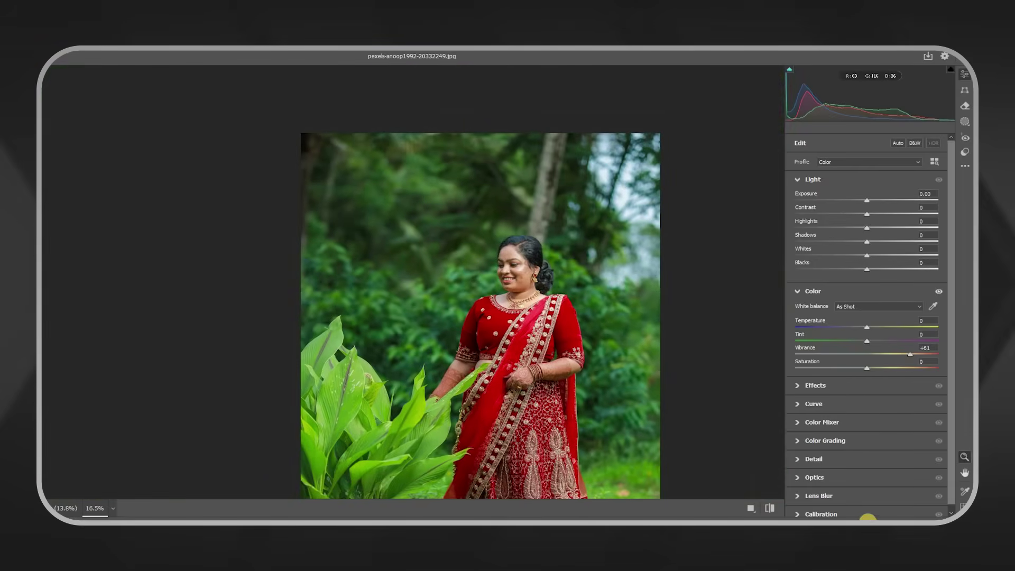
key("Return")
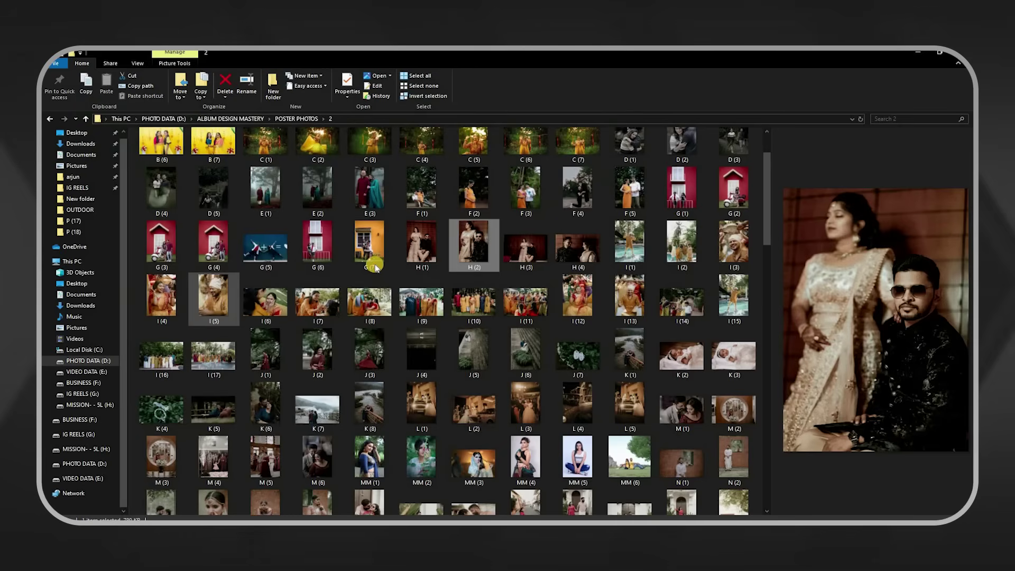
left_click_drag(369, 242, 677, 79)
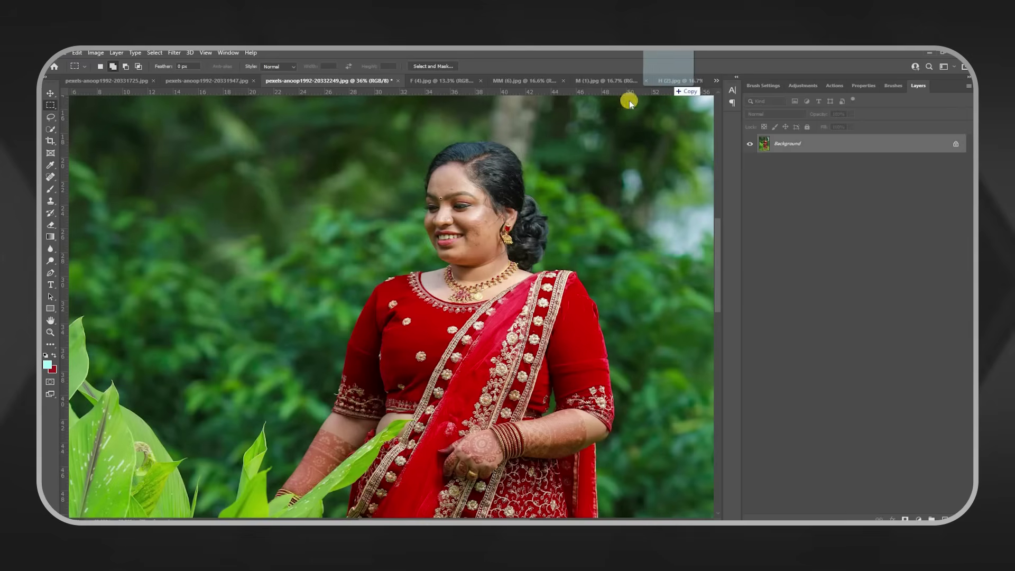
Open the orange-dress couple photo F (5).jpg as a new document.
left_click_drag(677, 78, 384, 500)
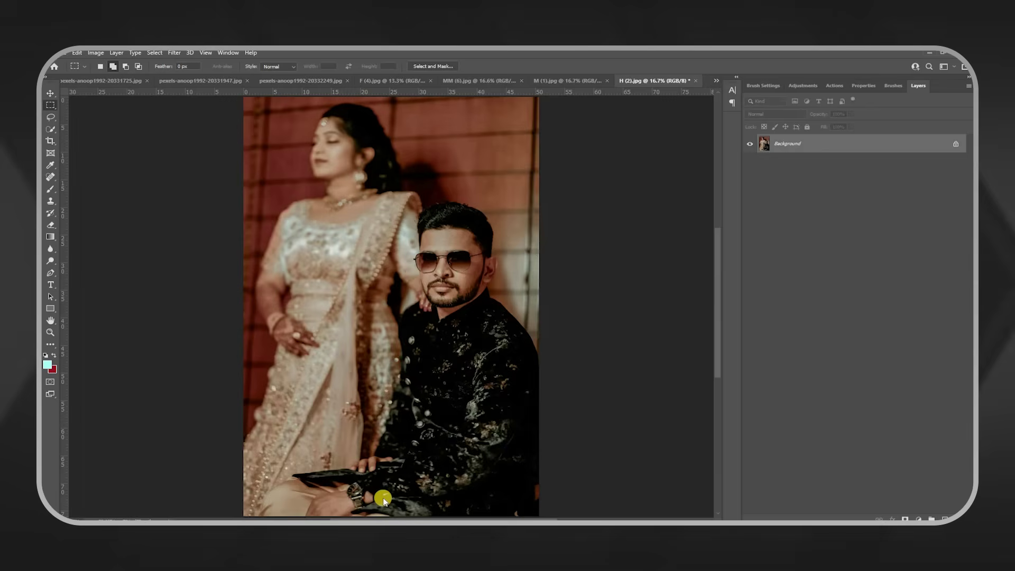
left_click(365, 384)
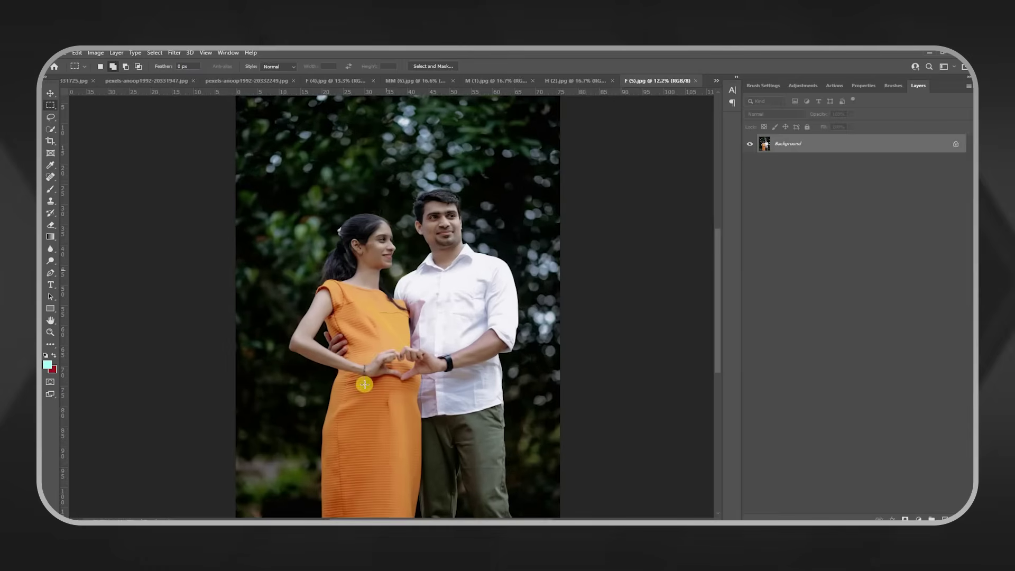
scroll(364, 376, "up", 2)
scroll(371, 380, "down", 2)
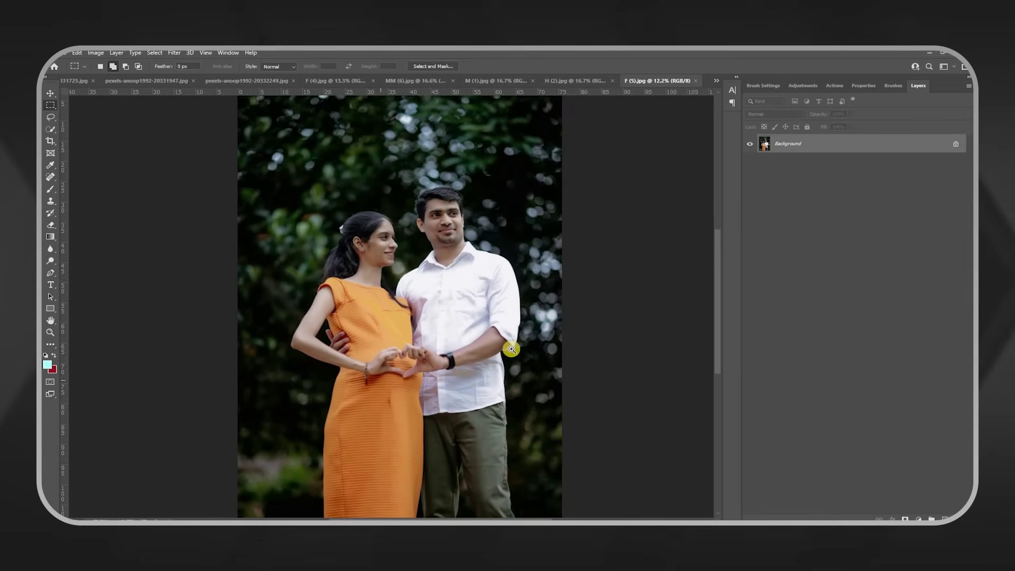
Raise F (5).jpg's Vibrance in Camera Raw, then bring it down to -10.
key("ctrl+shift+a")
left_click(833, 422)
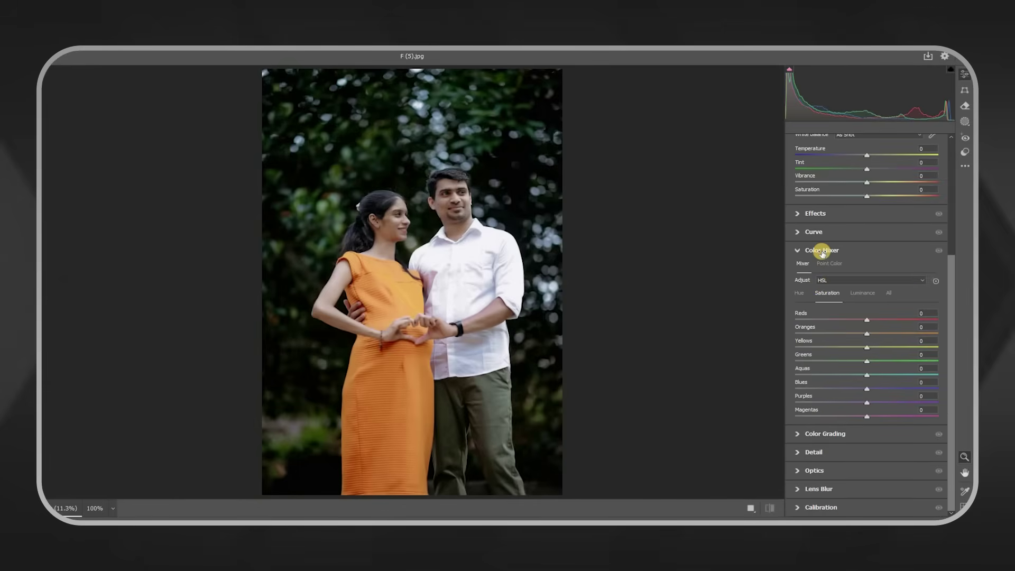
left_click(822, 252)
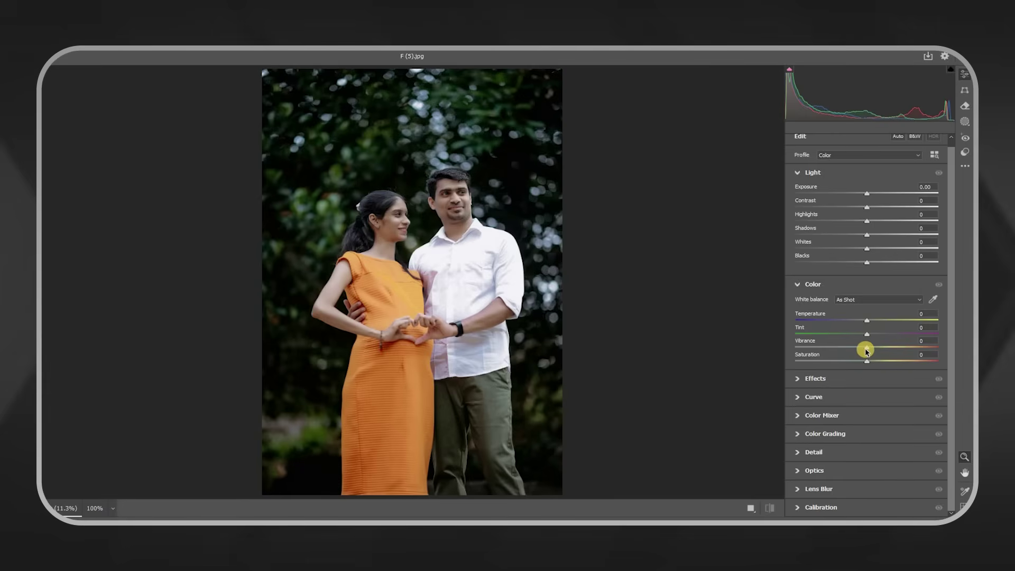
left_click_drag(865, 348, 914, 352)
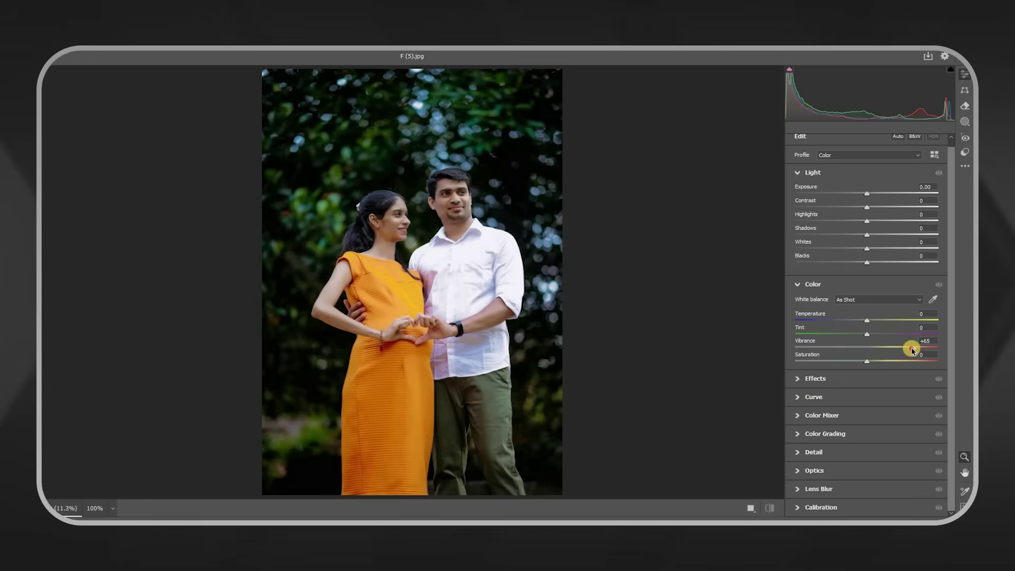
mouse_move(909, 349)
left_mouse_down()
mouse_move(860, 348)
mouse_move(917, 349)
left_mouse_up()
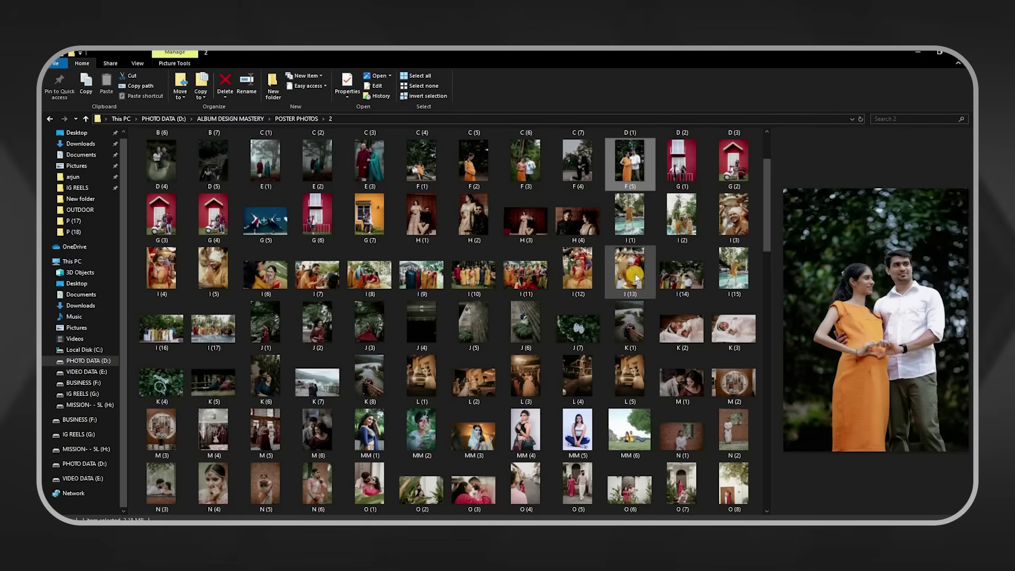
Bring pexels-minhaz-box-55594885-13589517.jpg from Explorer into Photoshop as a new document.
scroll(636, 274, "up", 2)
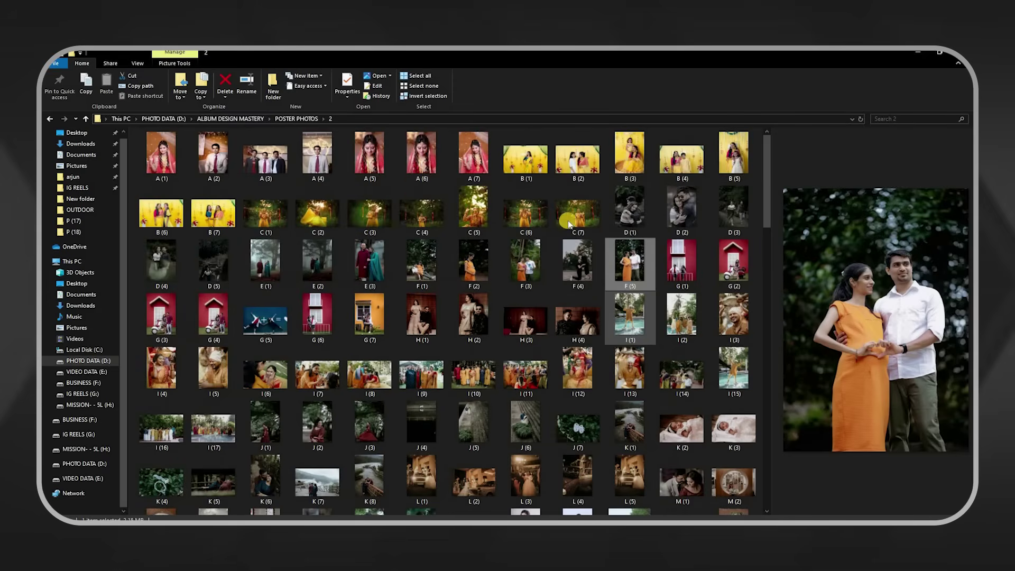
scroll(632, 381, "down", 10)
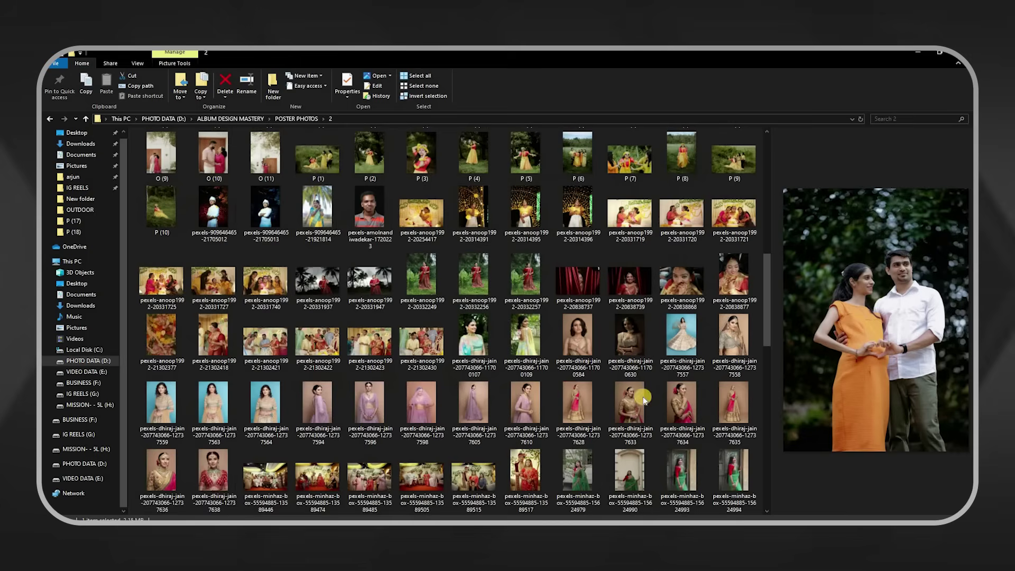
mouse_move(689, 407)
left_mouse_down()
mouse_move(708, 78)
mouse_move(665, 146)
left_mouse_up()
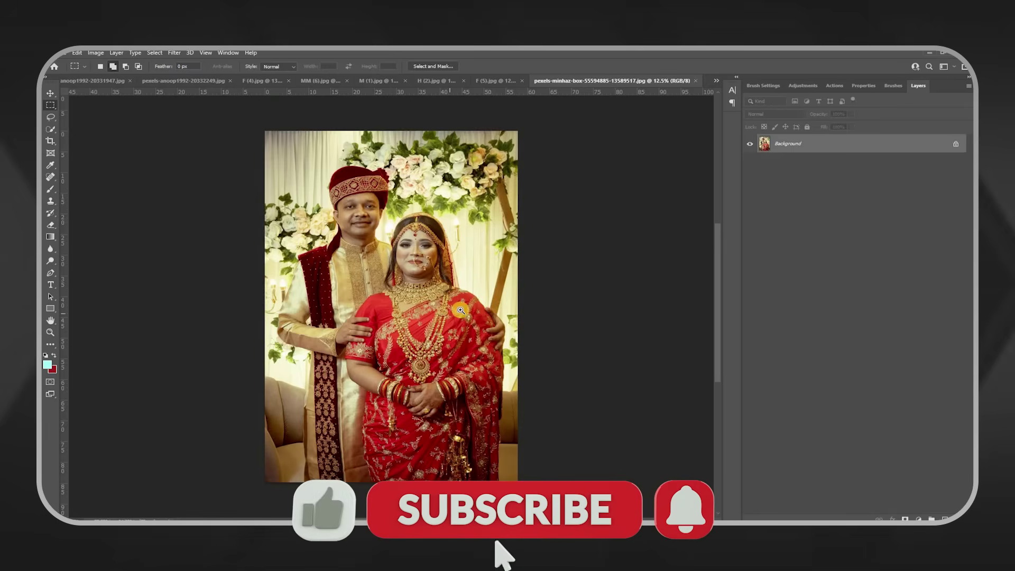
Lower the floral-backdrop portrait's Vibrance to -16 and collapse the Color and Light panels.
key("ctrl+shift+a")
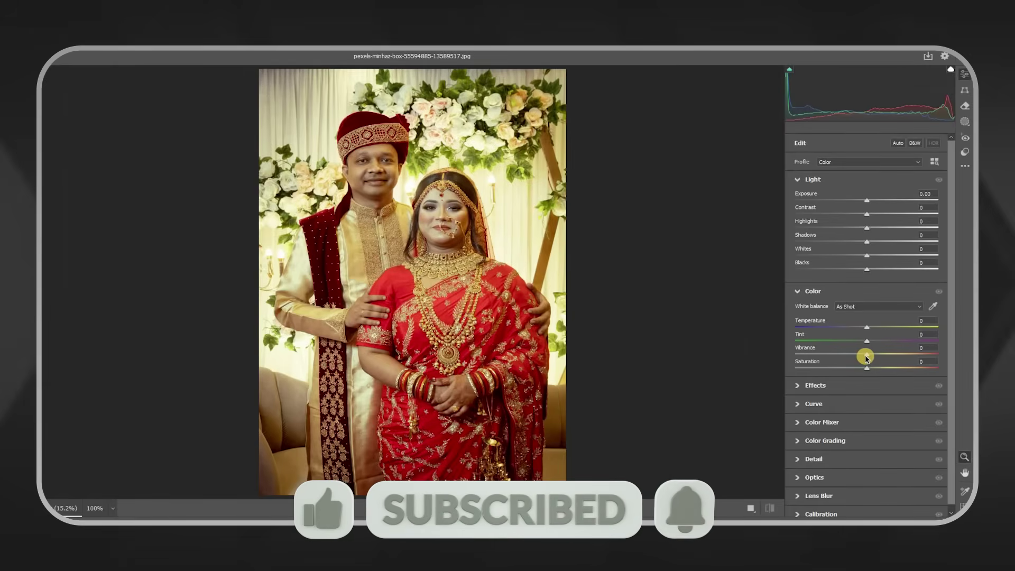
left_click_drag(854, 353, 854, 359)
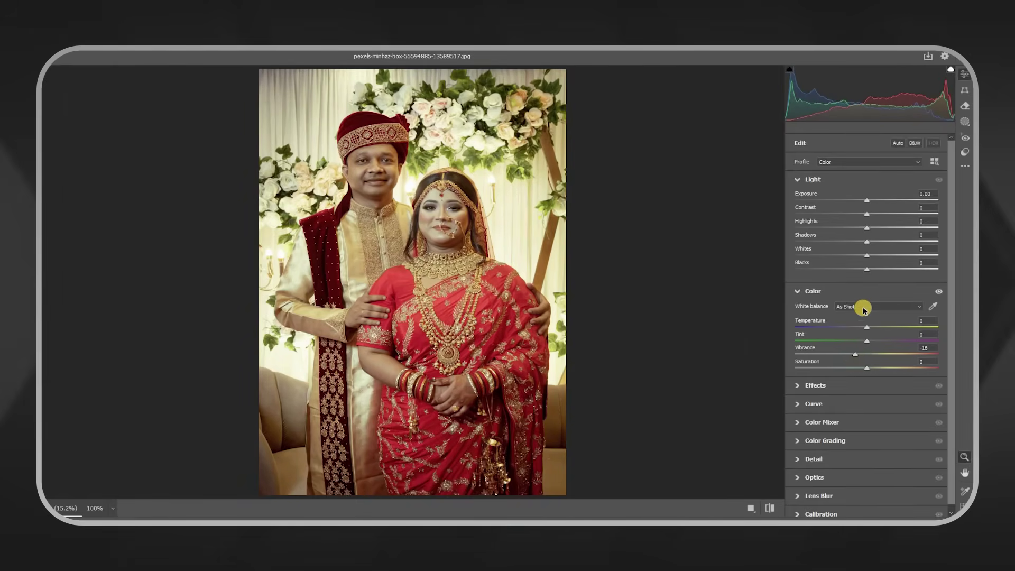
left_click(831, 290)
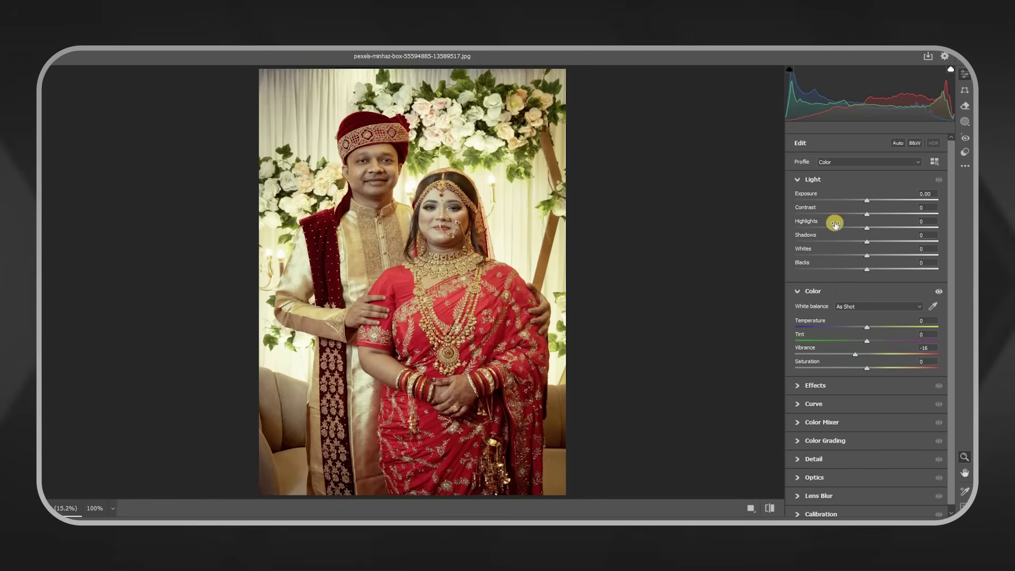
left_click(814, 181)
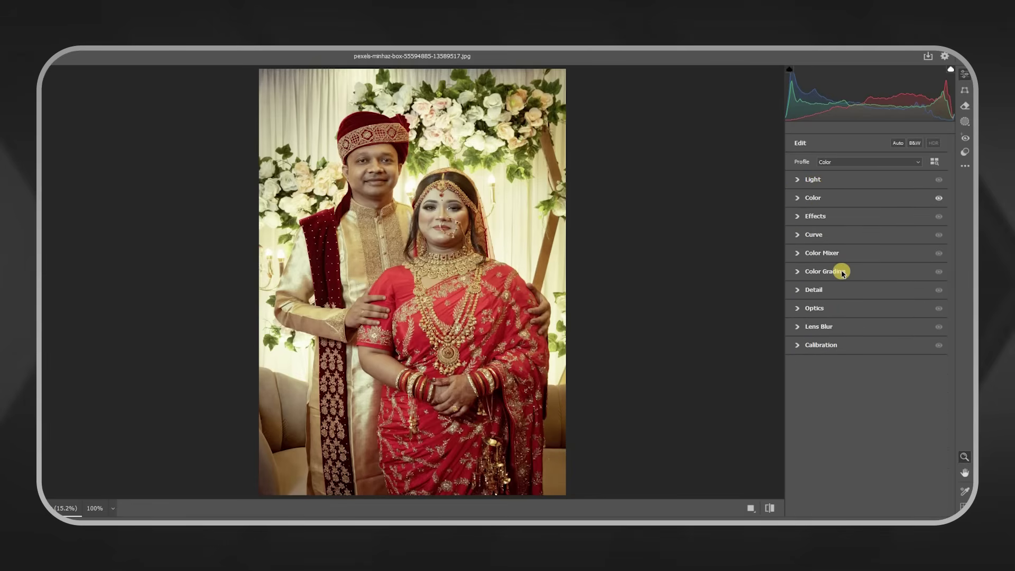